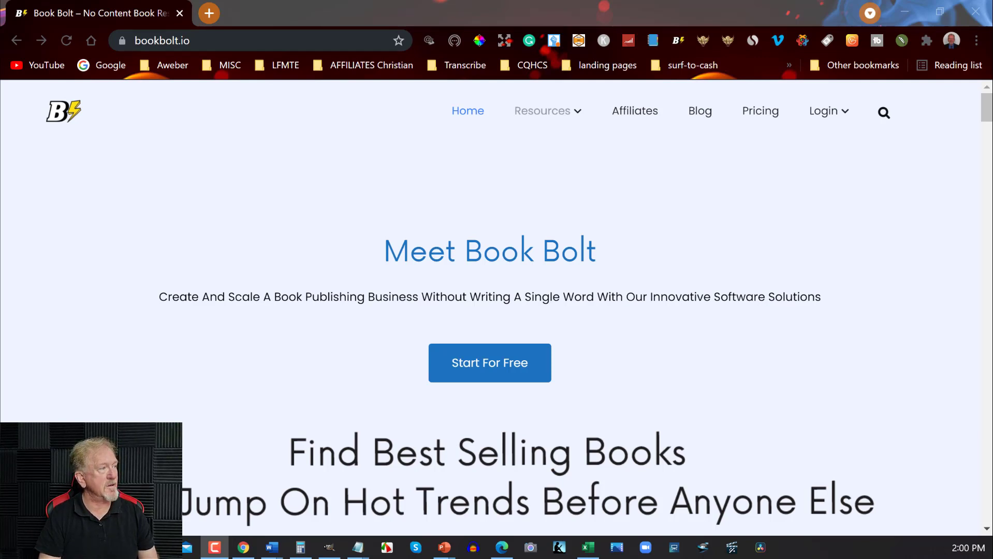
- Bring up Book Bolt's Resources tools: KDP Category Finder, Interior Wizard and Interior PDF Combiner Pro
{"action": "mouse_move", "coordinate": [570, 112]}
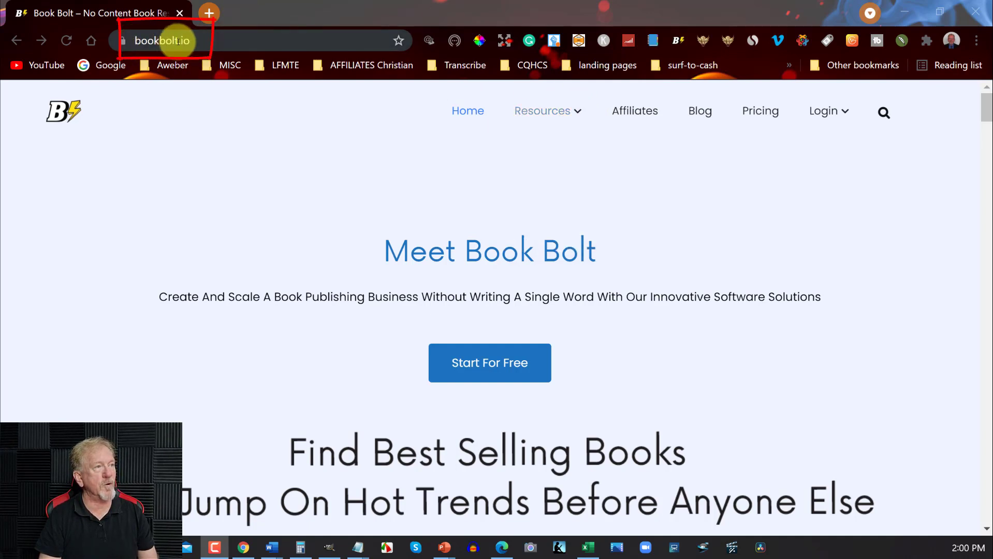
{"action": "left_click", "coordinate": [199, 45]}
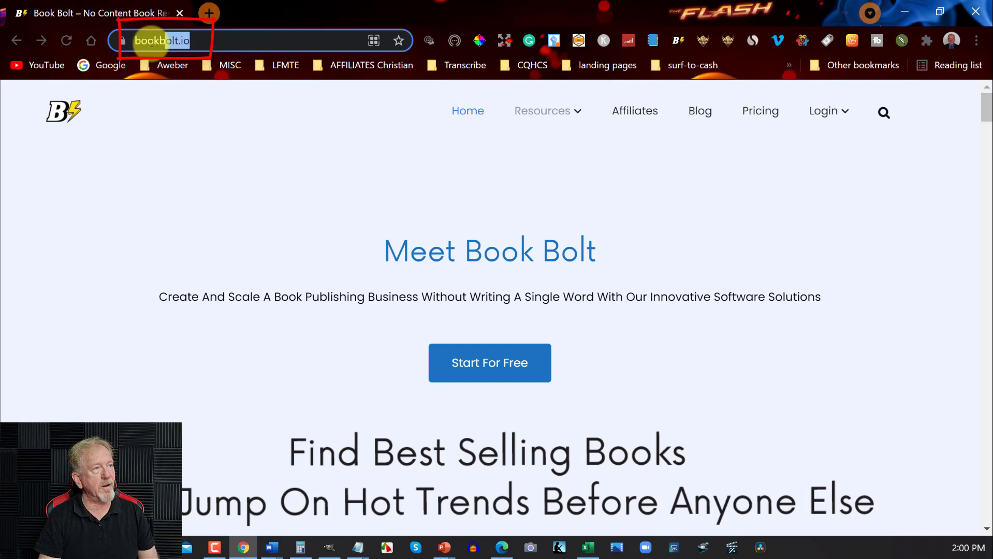
{"action": "left_click", "coordinate": [288, 169]}
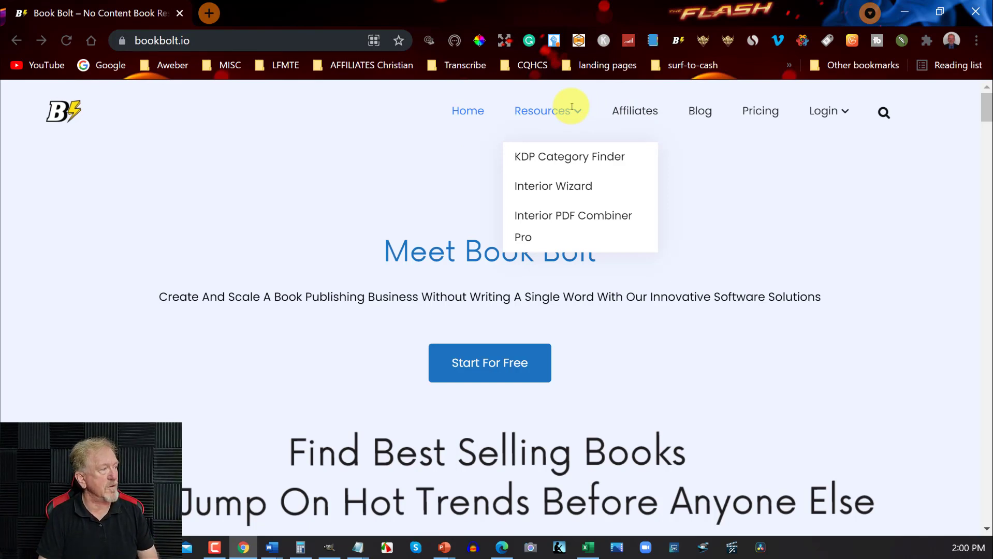
- In the KDP Category Finder, search the keyword 'INFP Journal' for matching categories
{"action": "left_click", "coordinate": [569, 158]}
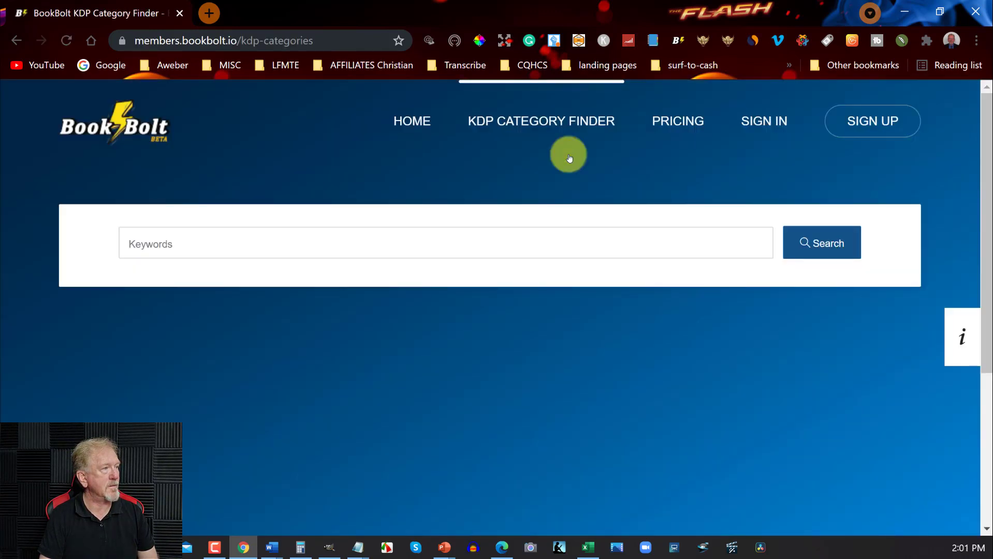
{"action": "left_click", "coordinate": [195, 244]}
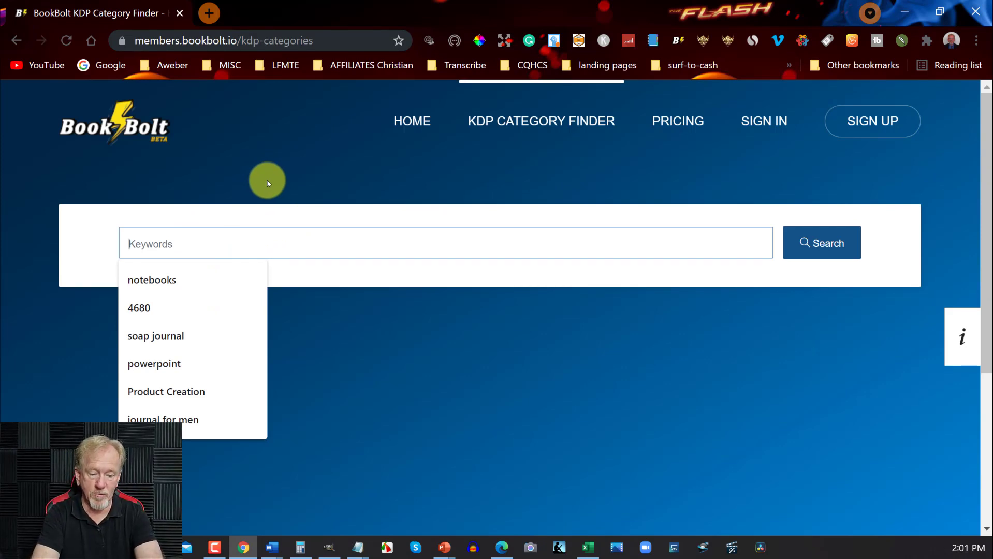
{"action": "type", "text": "INFP "}
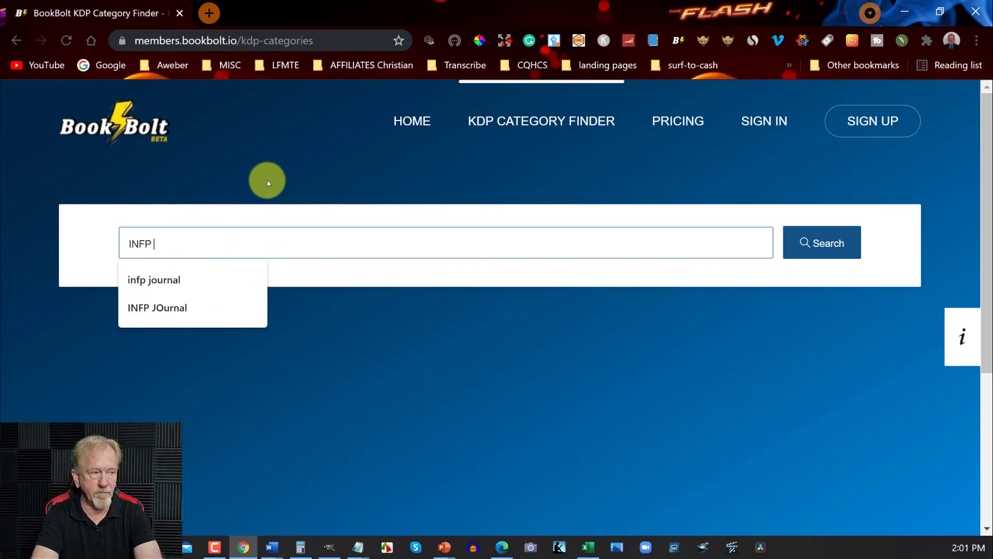
{"action": "type", "text": "Journal"}
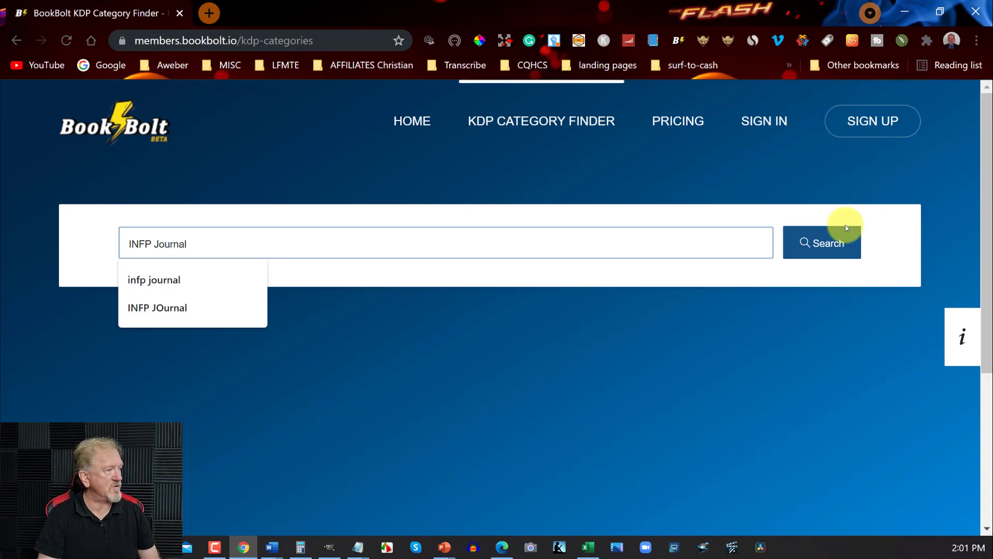
{"action": "left_click", "coordinate": [824, 243]}
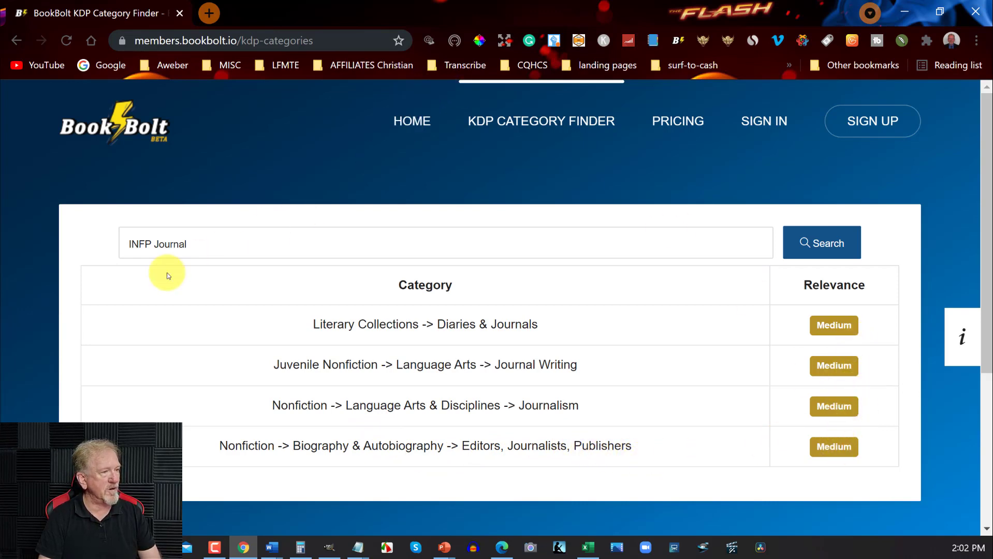
- Replace the keywords with 'mens journal' and search categories
{"action": "left_click_drag", "start_coordinate": [194, 246], "coordinate": [89, 244]}
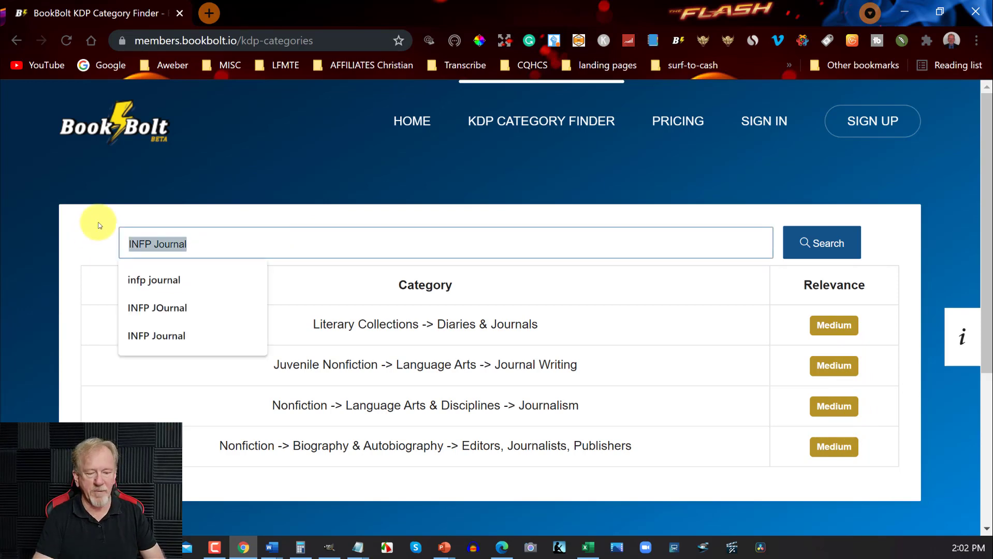
{"action": "type", "text": "mens "}
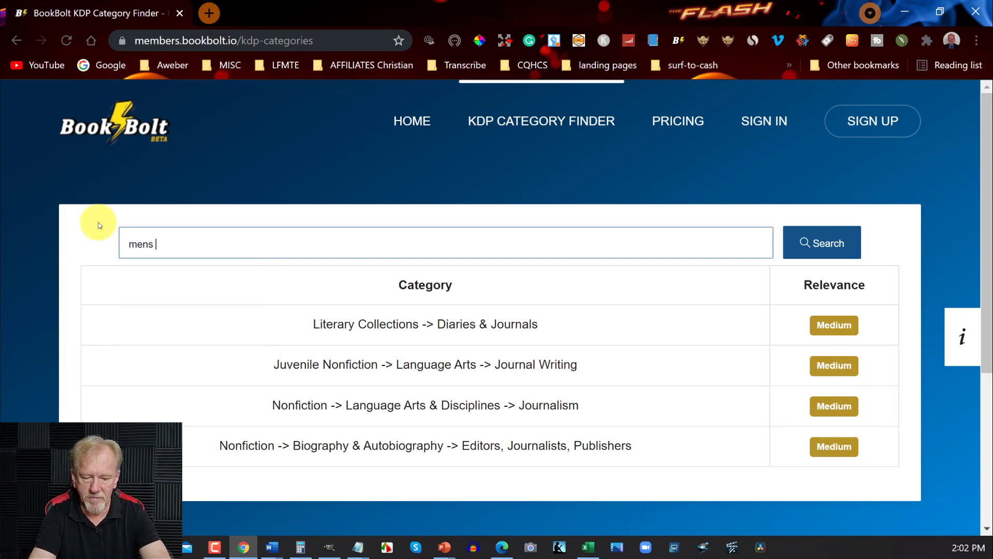
{"action": "type", "text": "journal"}
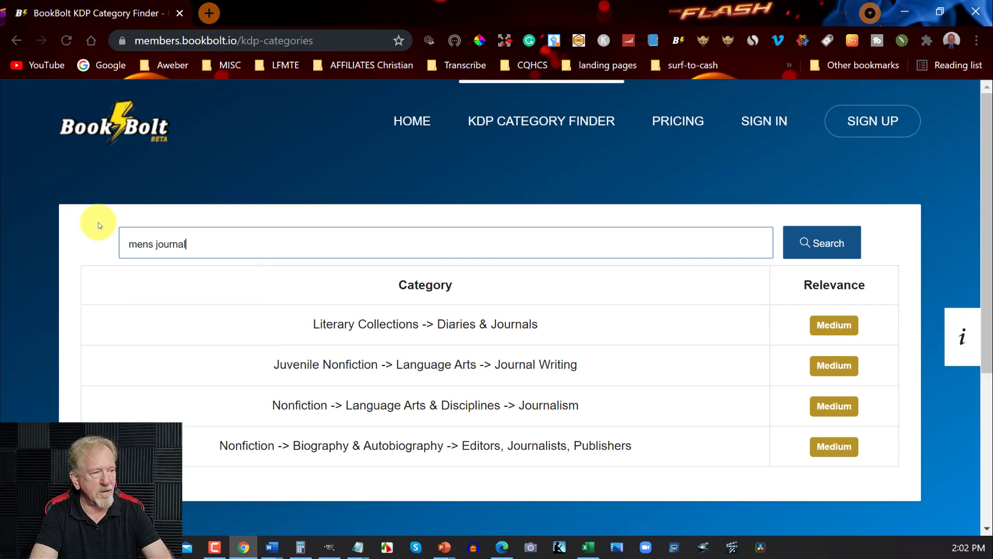
{"action": "left_click", "coordinate": [821, 249]}
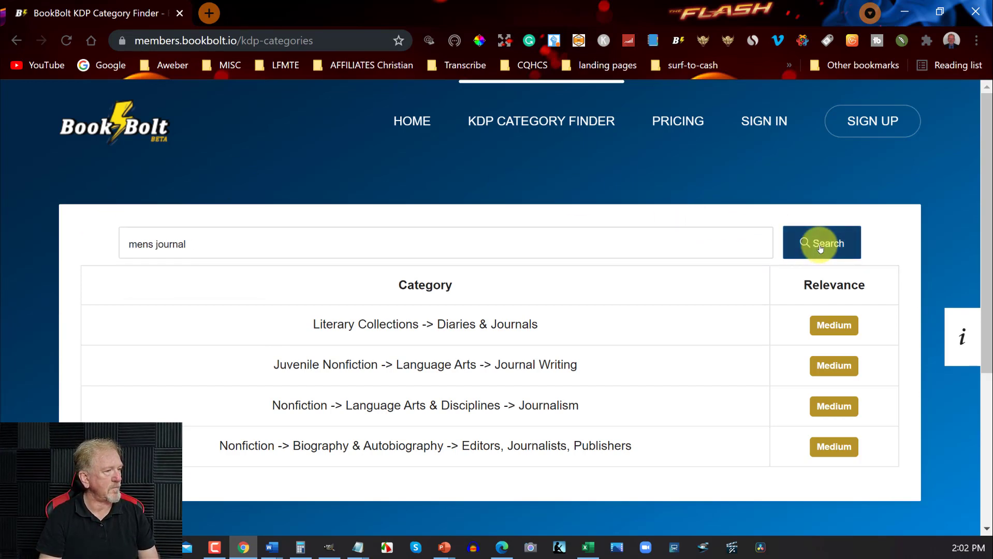
- Search 'sports journal' and scroll its results, led by Fiction -> Sports at High relevance
{"action": "double_click", "coordinate": [186, 245]}
{"action": "triple_click", "coordinate": [133, 258]}
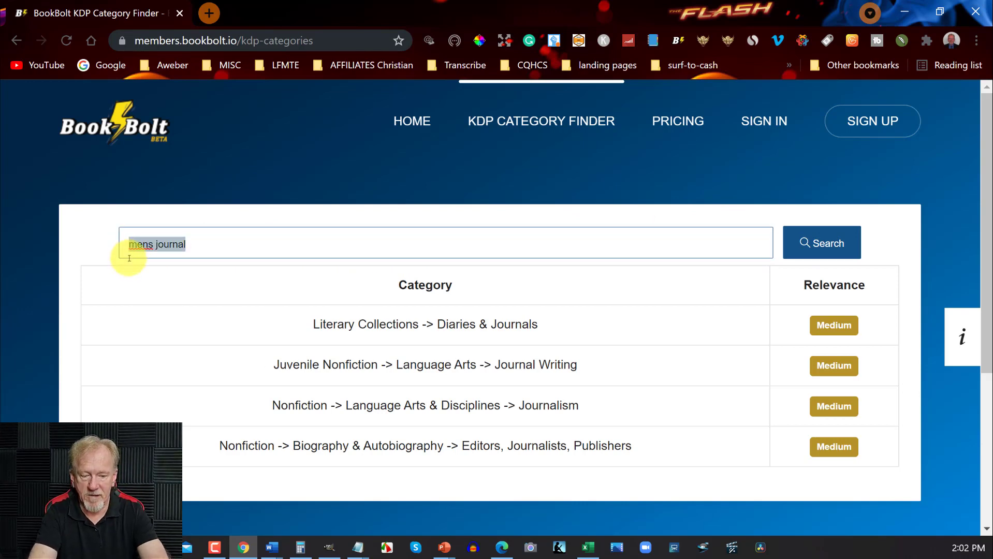
{"action": "type", "text": "sports j"}
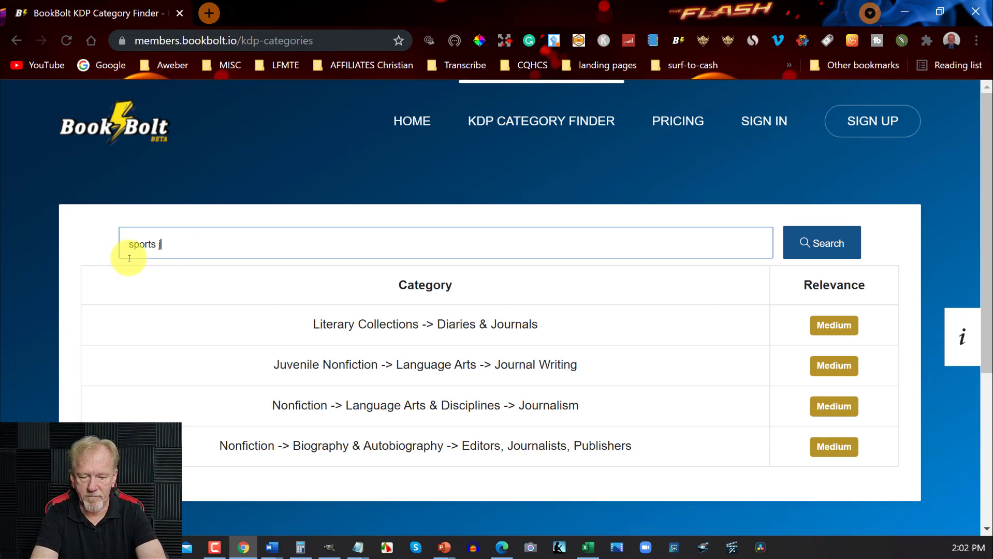
{"action": "type", "text": "ournal"}
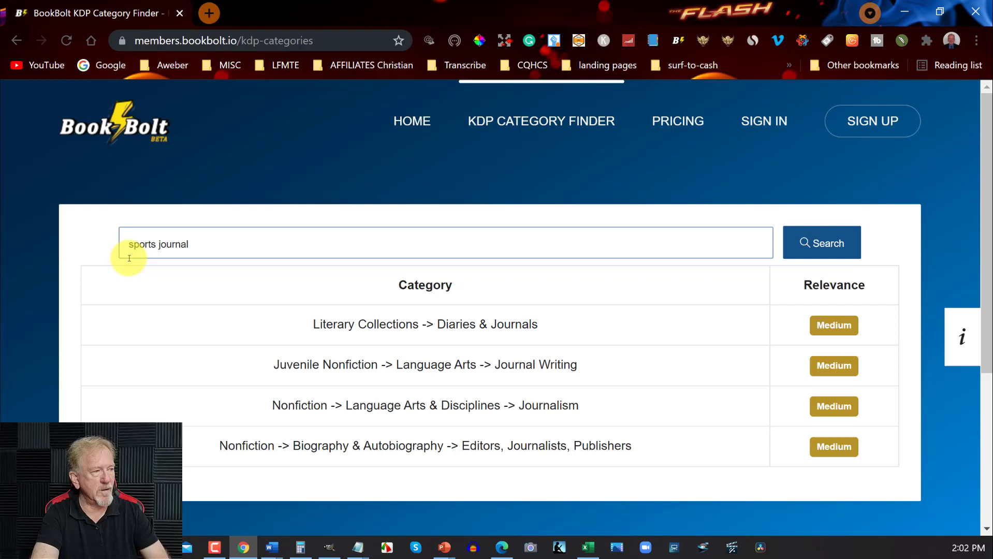
{"action": "left_click", "coordinate": [827, 259]}
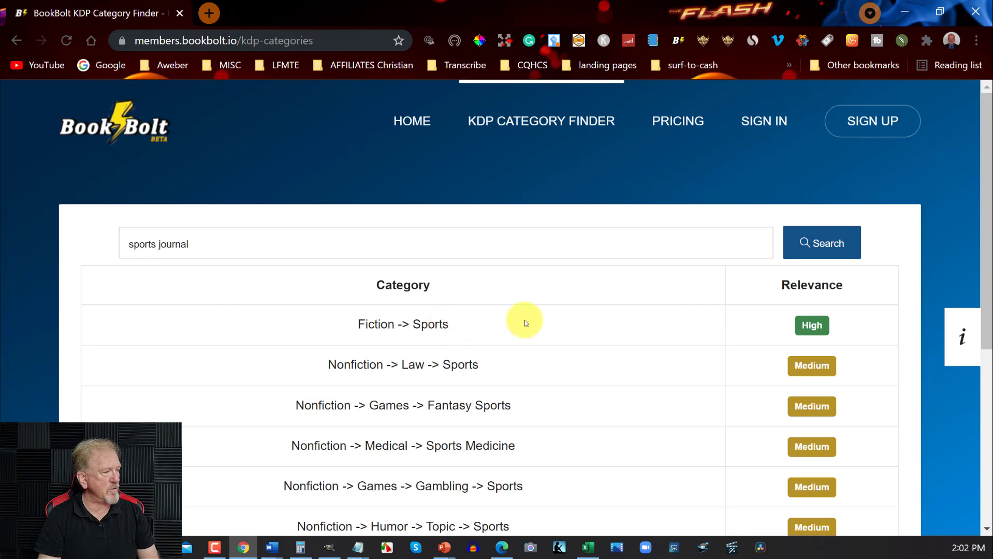
{"action": "scroll", "coordinate": [524, 320], "scroll_direction": "down", "scroll_amount": 1}
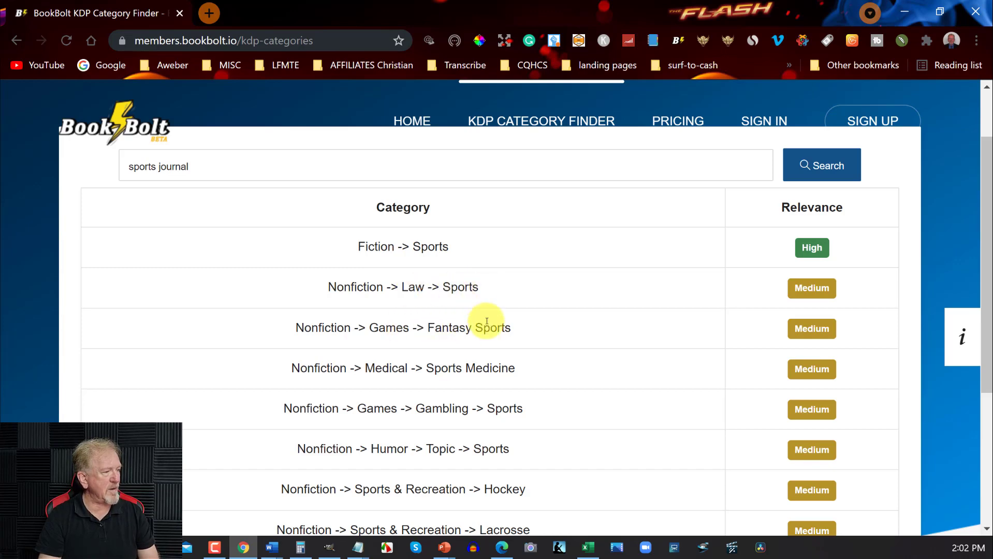
{"action": "scroll", "coordinate": [492, 319], "scroll_direction": "down", "scroll_amount": 1}
{"action": "scroll", "coordinate": [501, 310], "scroll_direction": "down", "scroll_amount": 2}
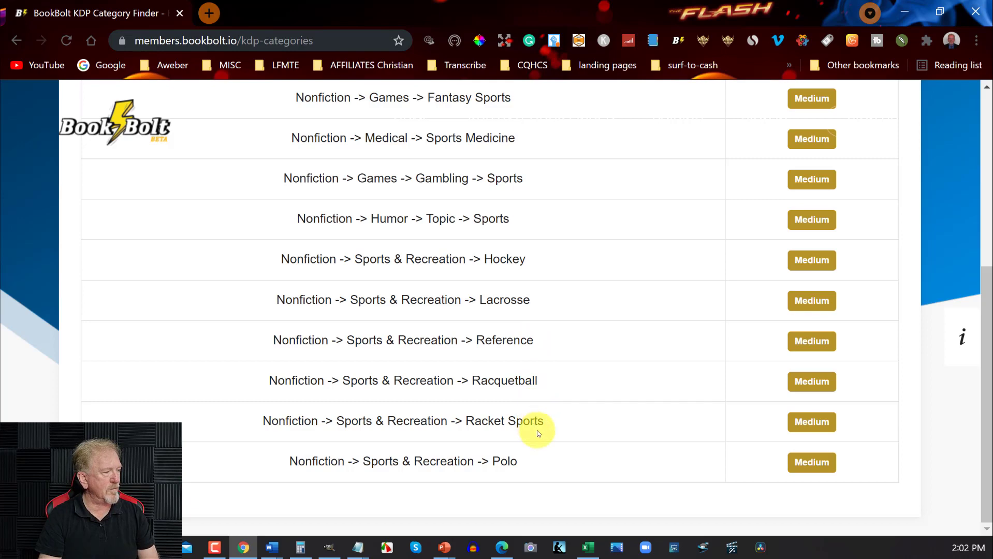
{"action": "scroll", "coordinate": [563, 451], "scroll_direction": "up", "scroll_amount": 6}
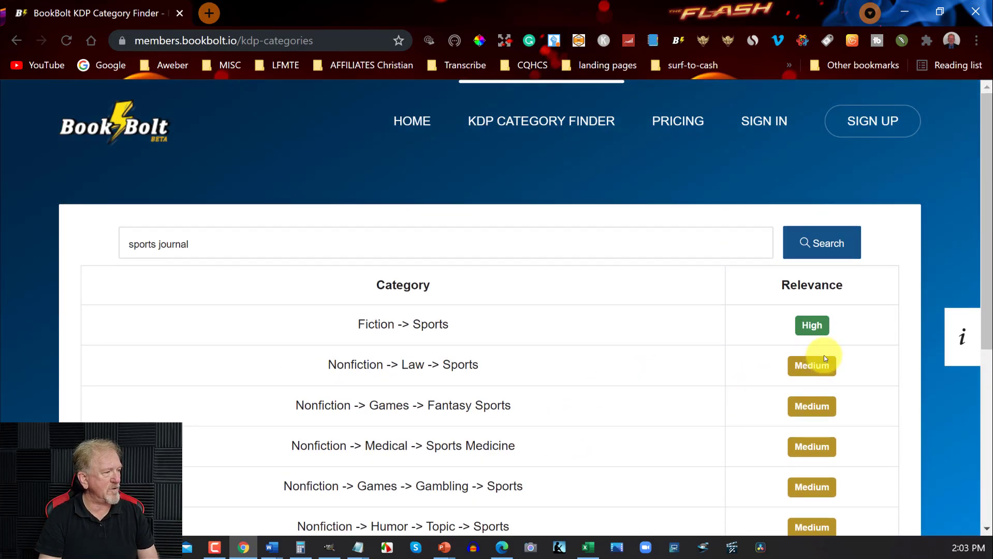
{"action": "scroll", "coordinate": [824, 356], "scroll_direction": "down", "scroll_amount": 6}
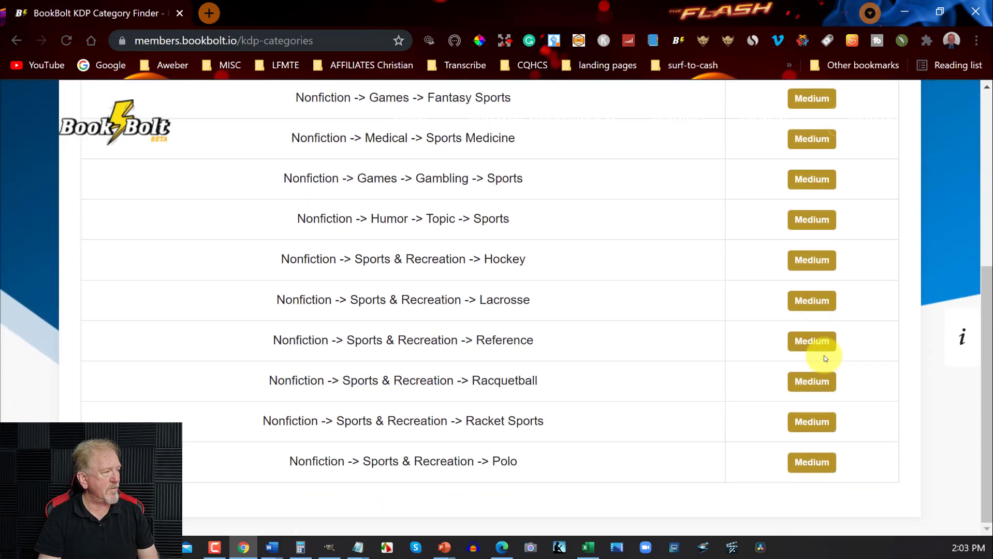
{"action": "scroll", "coordinate": [824, 356], "scroll_direction": "up", "scroll_amount": 6}
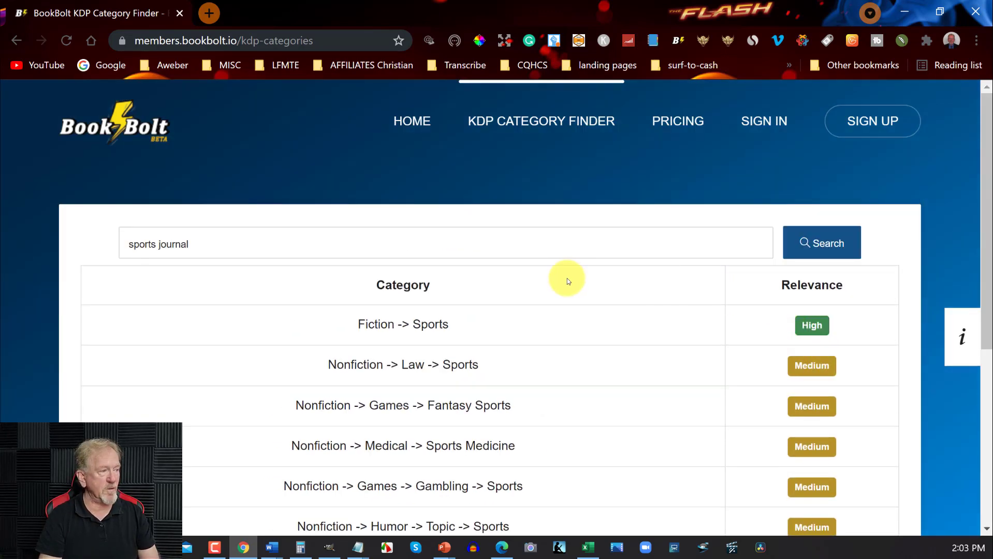
- Search 'christian journal' and review its Fiction -> Christian and Nonfiction -> Religion -> Christianity results
{"action": "triple_click", "coordinate": [219, 242]}
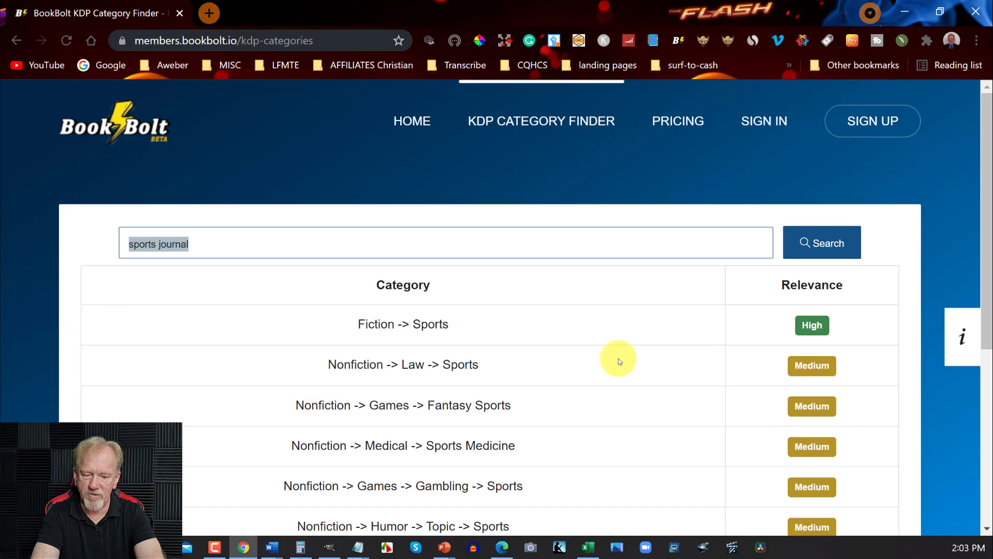
{"action": "type", "text": "christian jou"}
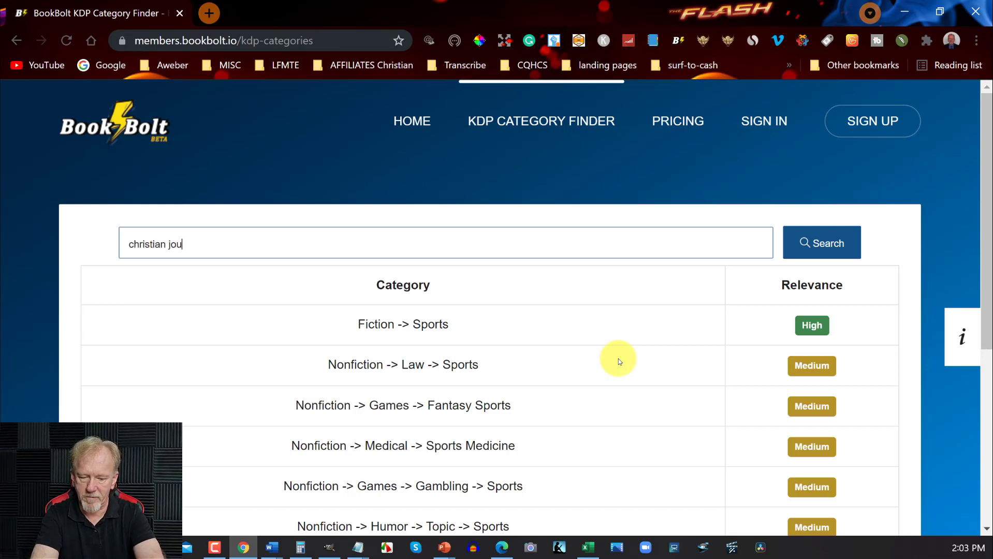
{"action": "type", "text": "l"}
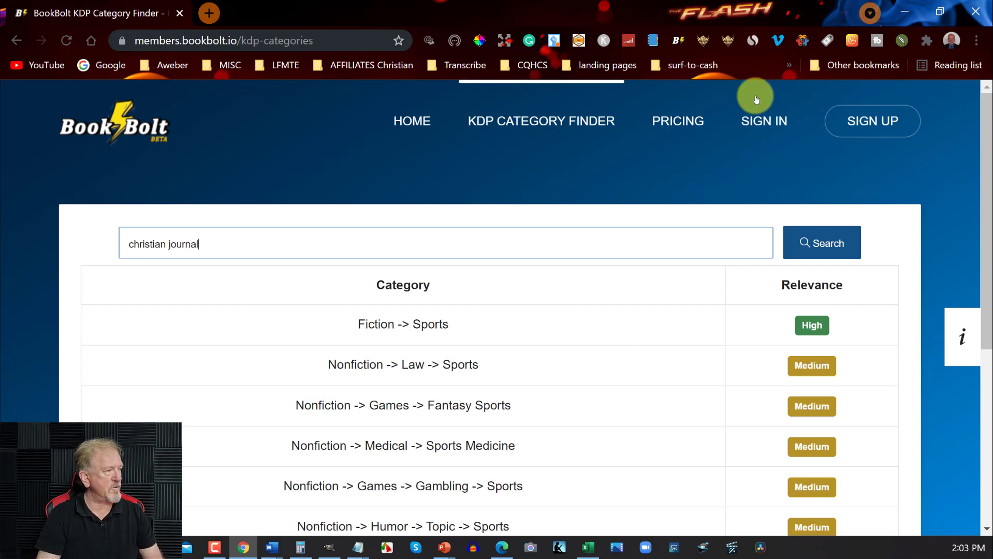
{"action": "left_click", "coordinate": [822, 241]}
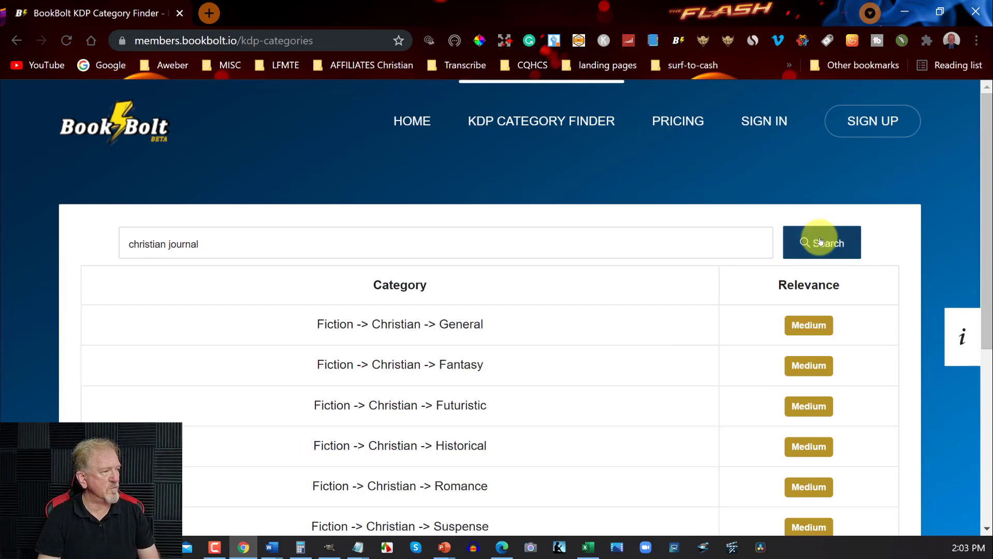
{"action": "scroll", "coordinate": [820, 241], "scroll_direction": "down", "scroll_amount": 4}
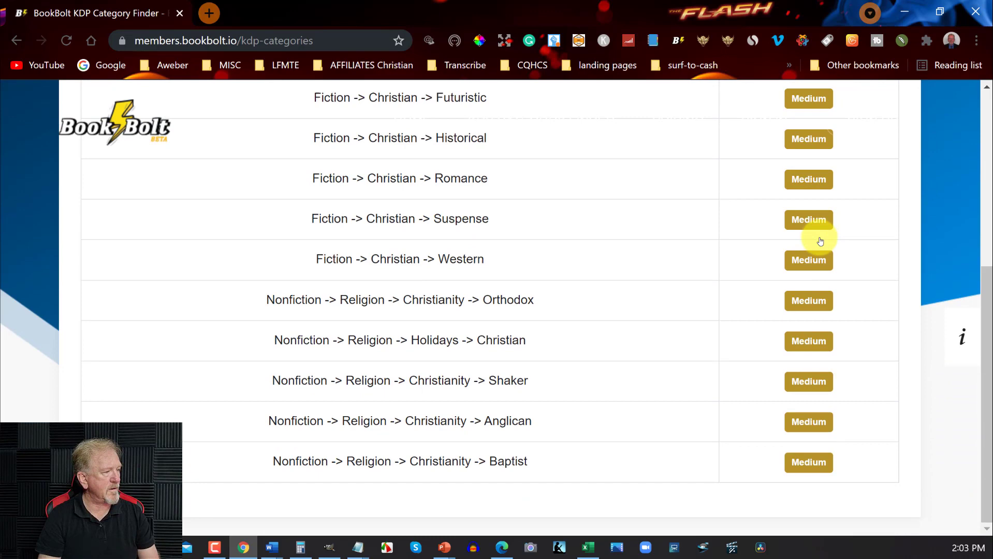
{"action": "scroll", "coordinate": [821, 241], "scroll_direction": "up", "scroll_amount": 4}
{"action": "scroll", "coordinate": [811, 243], "scroll_direction": "down", "scroll_amount": 3}
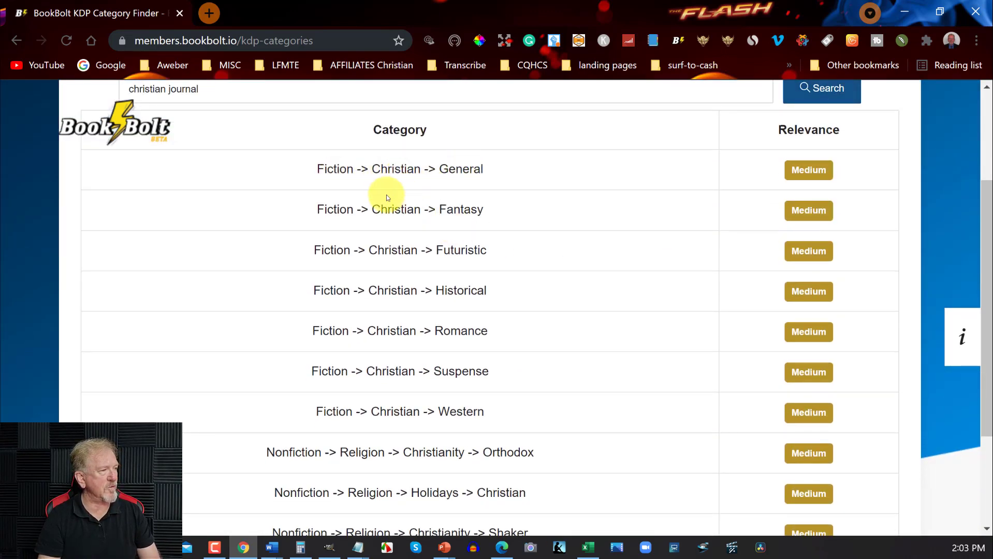
{"action": "scroll", "coordinate": [356, 236], "scroll_direction": "down", "scroll_amount": 3}
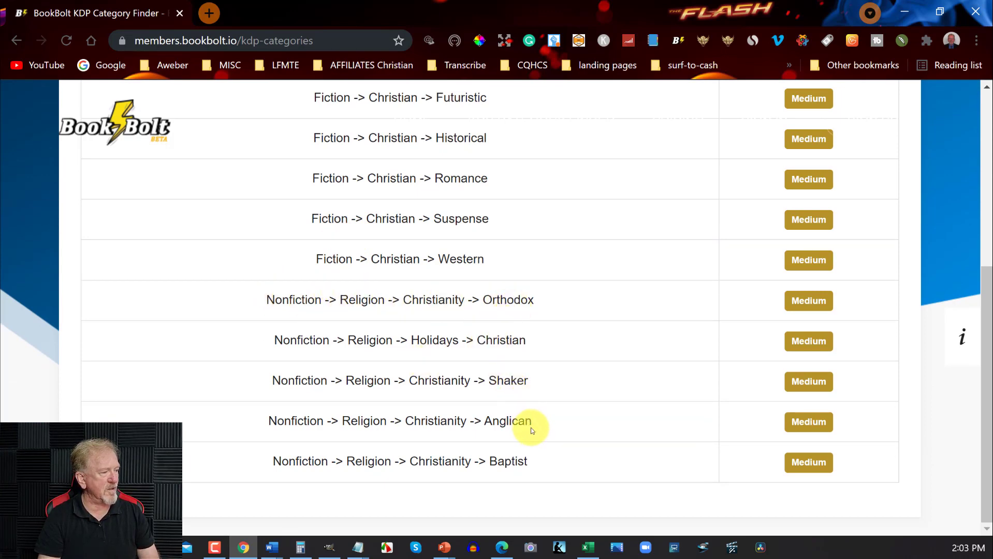
{"action": "scroll", "coordinate": [533, 425], "scroll_direction": "up", "scroll_amount": 6}
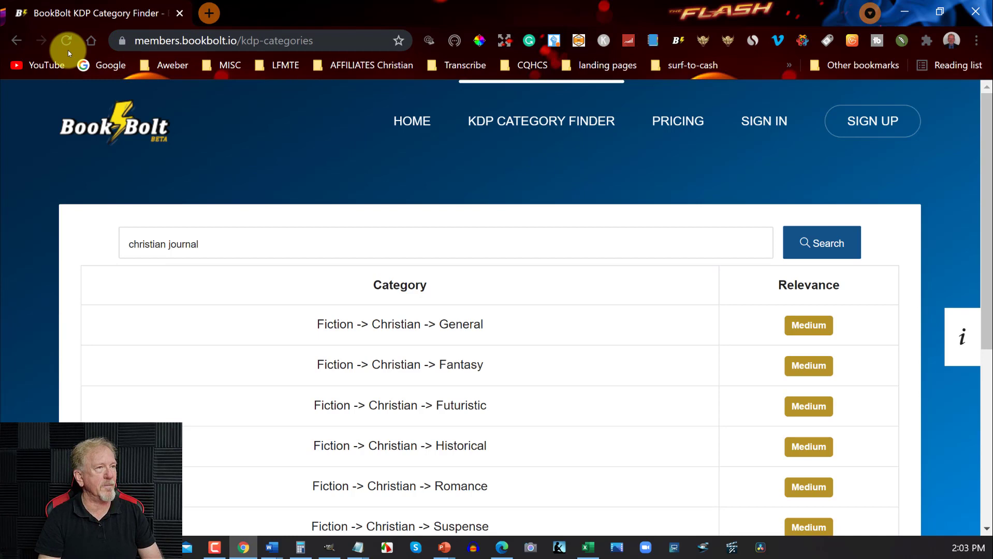
- Return to bookbolt.io, bring up the Resources menu and scroll down toward the Interior Generator
{"action": "left_click", "coordinate": [17, 38]}
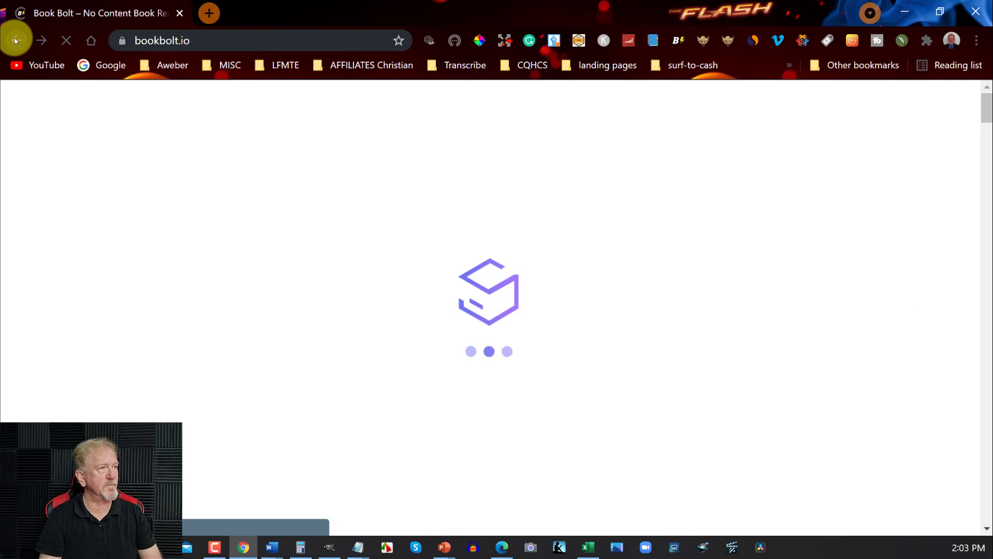
{"action": "mouse_move", "coordinate": [590, 111]}
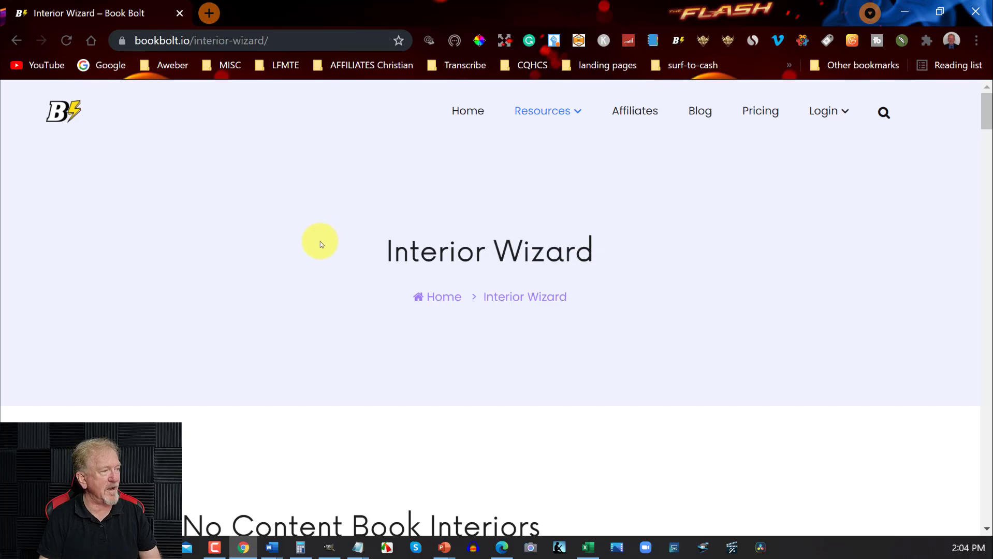
{"action": "scroll", "coordinate": [319, 242], "scroll_direction": "down", "scroll_amount": 2}
{"action": "scroll", "coordinate": [137, 344], "scroll_direction": "down", "scroll_amount": 2}
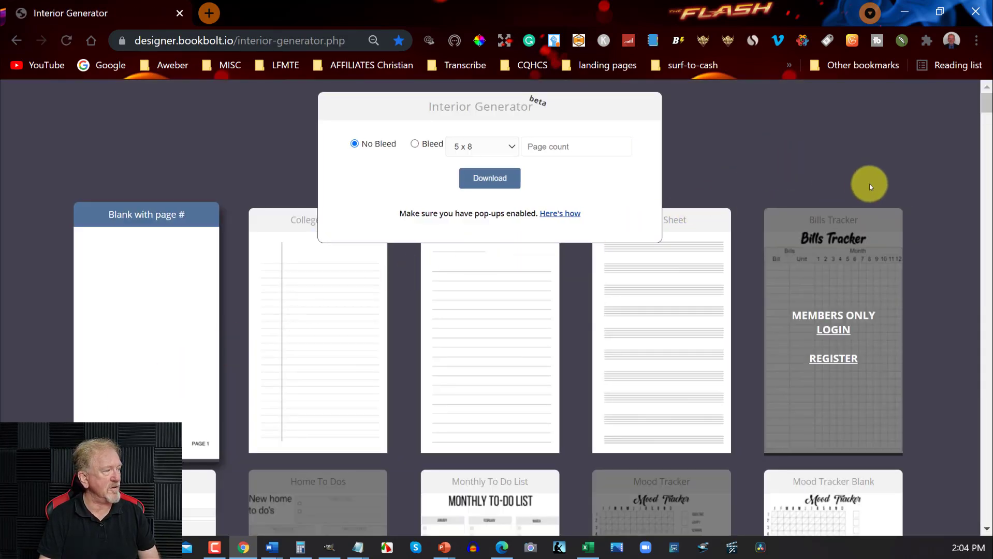
{"action": "scroll", "coordinate": [875, 322], "scroll_direction": "down", "scroll_amount": 1}
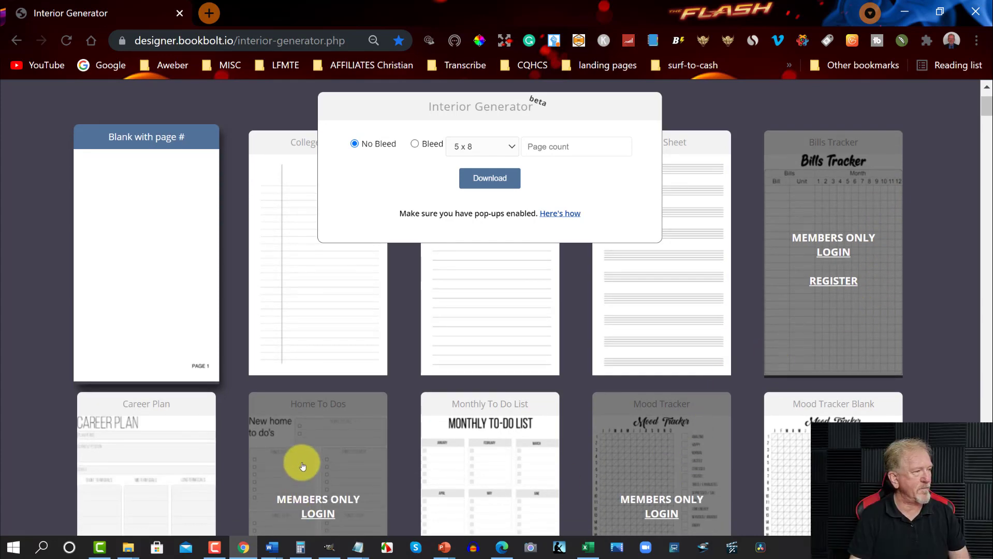
{"action": "scroll", "coordinate": [301, 459], "scroll_direction": "down", "scroll_amount": 3}
{"action": "scroll", "coordinate": [303, 459], "scroll_direction": "down", "scroll_amount": 3}
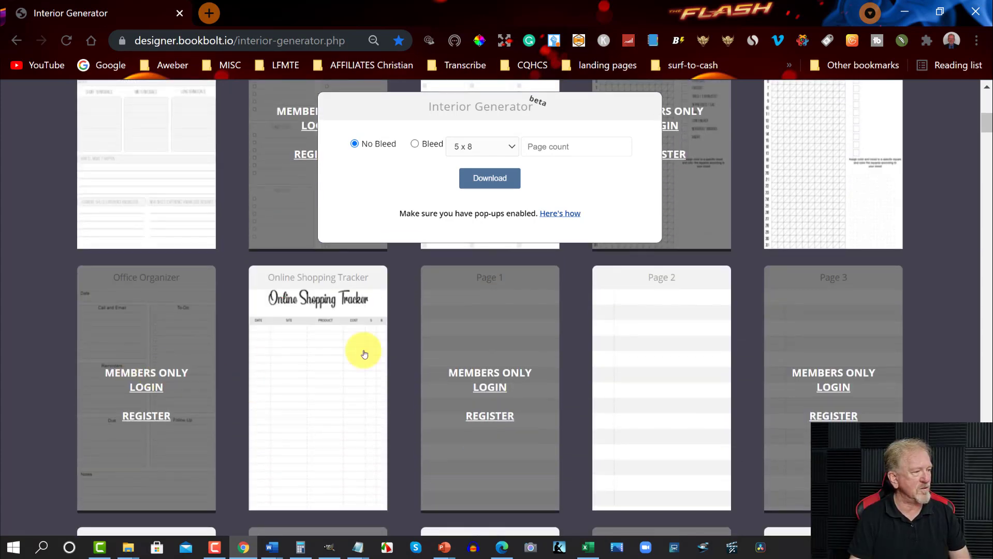
{"action": "scroll", "coordinate": [858, 329], "scroll_direction": "down", "scroll_amount": 5}
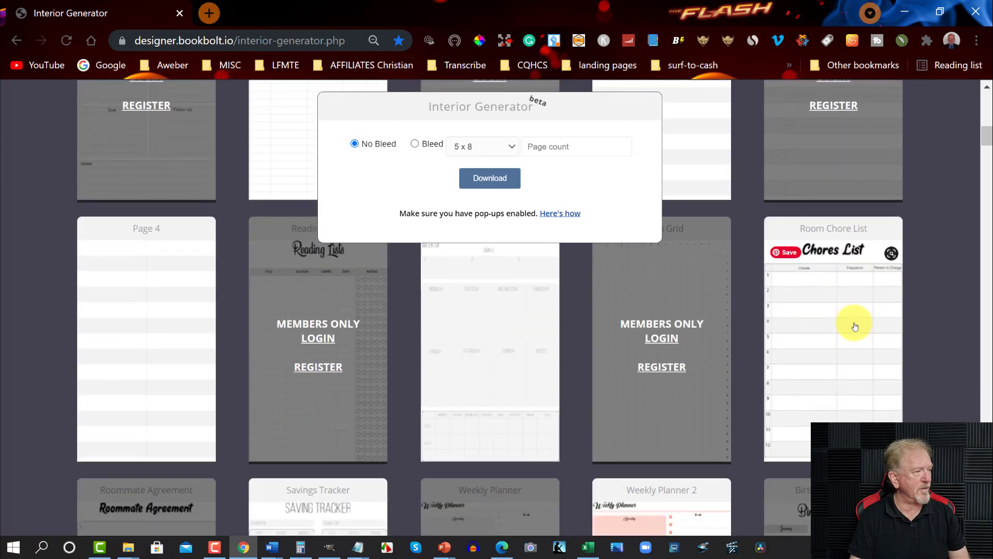
{"action": "scroll", "coordinate": [856, 327], "scroll_direction": "up", "scroll_amount": 7}
{"action": "scroll", "coordinate": [855, 326], "scroll_direction": "up", "scroll_amount": 5}
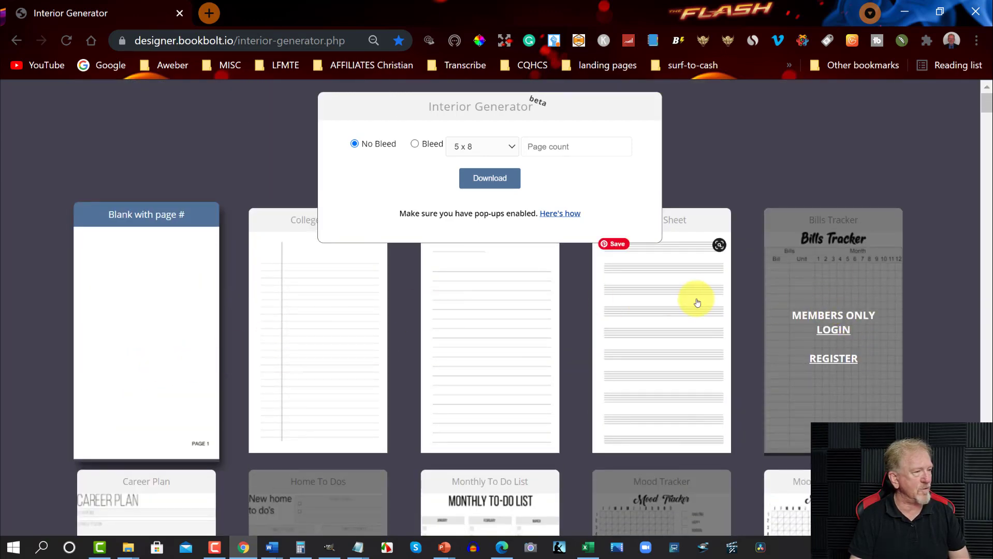
{"action": "scroll", "coordinate": [694, 299], "scroll_direction": "down", "scroll_amount": 5}
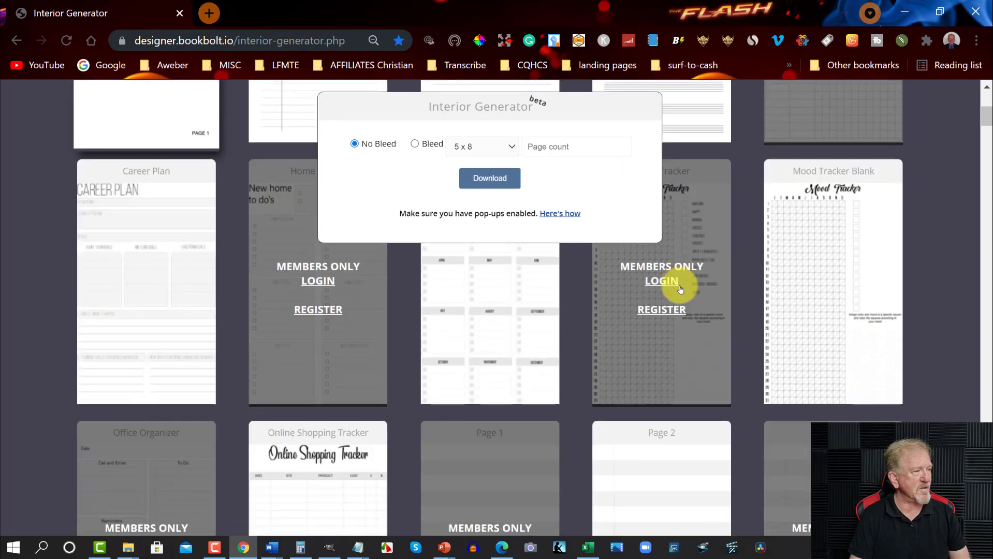
{"action": "scroll", "coordinate": [680, 289], "scroll_direction": "down", "scroll_amount": 5}
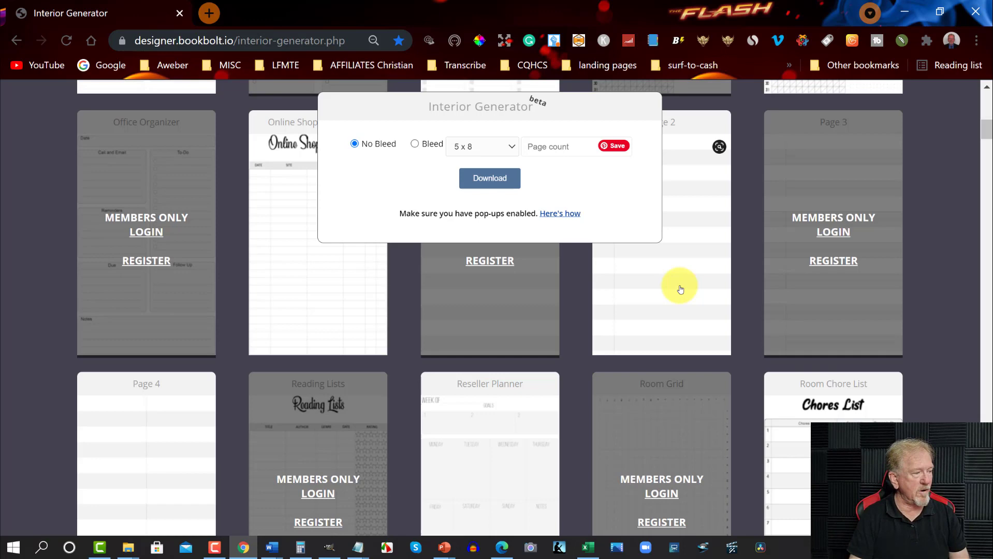
{"action": "scroll", "coordinate": [680, 289], "scroll_direction": "down", "scroll_amount": 7}
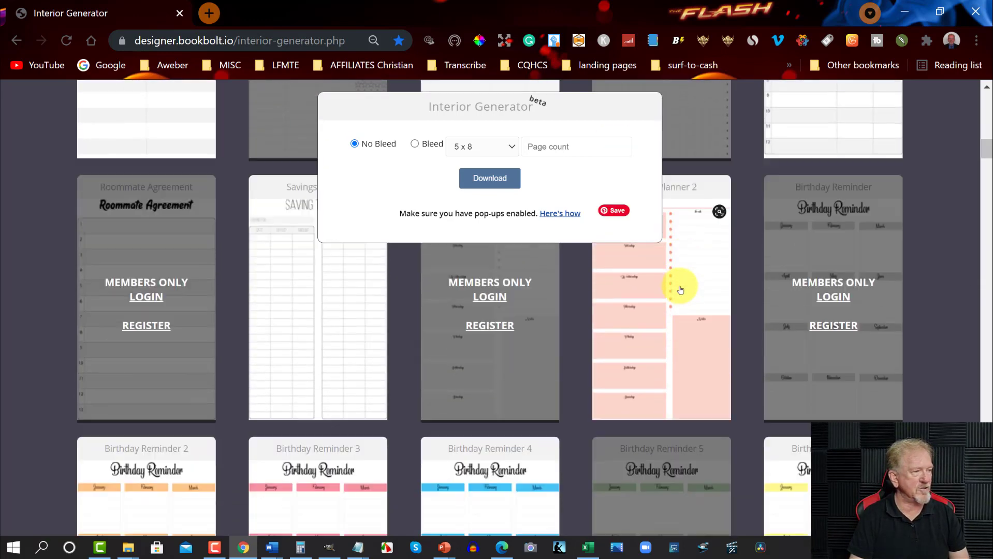
{"action": "scroll", "coordinate": [680, 290], "scroll_direction": "down", "scroll_amount": 4}
{"action": "scroll", "coordinate": [681, 290], "scroll_direction": "down", "scroll_amount": 4}
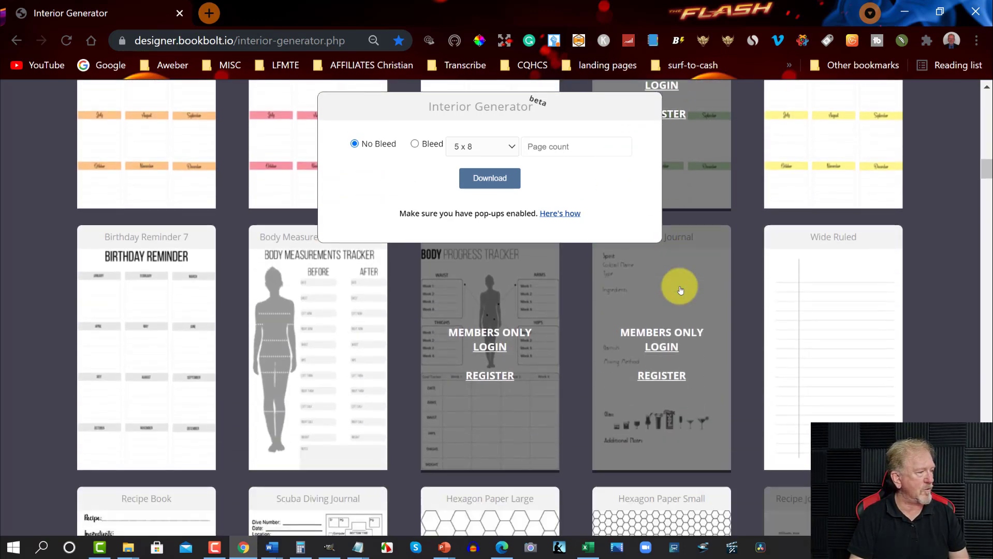
{"action": "scroll", "coordinate": [680, 290], "scroll_direction": "down", "scroll_amount": 4}
{"action": "scroll", "coordinate": [681, 290], "scroll_direction": "down", "scroll_amount": 4}
{"action": "scroll", "coordinate": [680, 290], "scroll_direction": "up", "scroll_amount": 4}
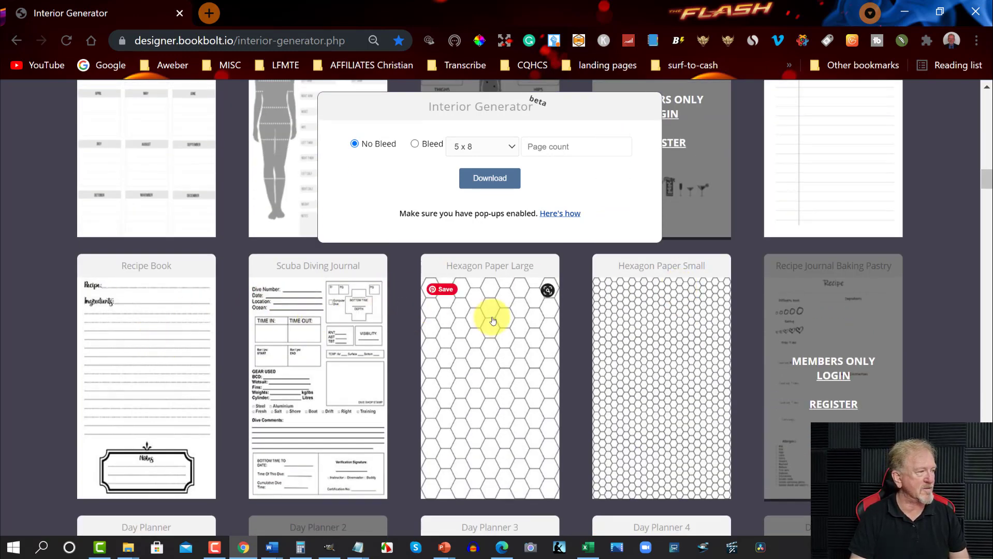
{"action": "scroll", "coordinate": [760, 188], "scroll_direction": "up", "scroll_amount": 3}
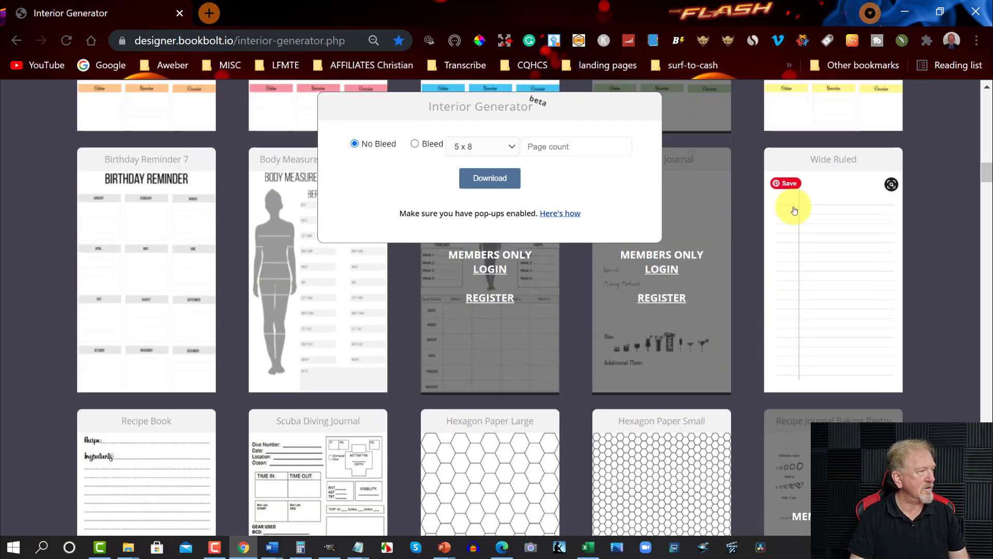
{"action": "scroll", "coordinate": [234, 293], "scroll_direction": "up", "scroll_amount": 2}
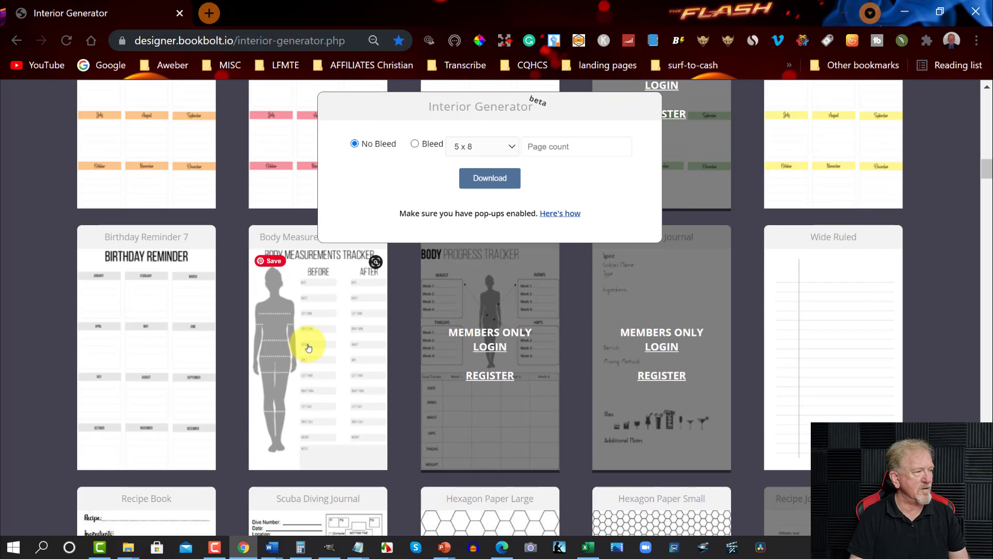
{"action": "scroll", "coordinate": [470, 317], "scroll_direction": "down", "scroll_amount": 10}
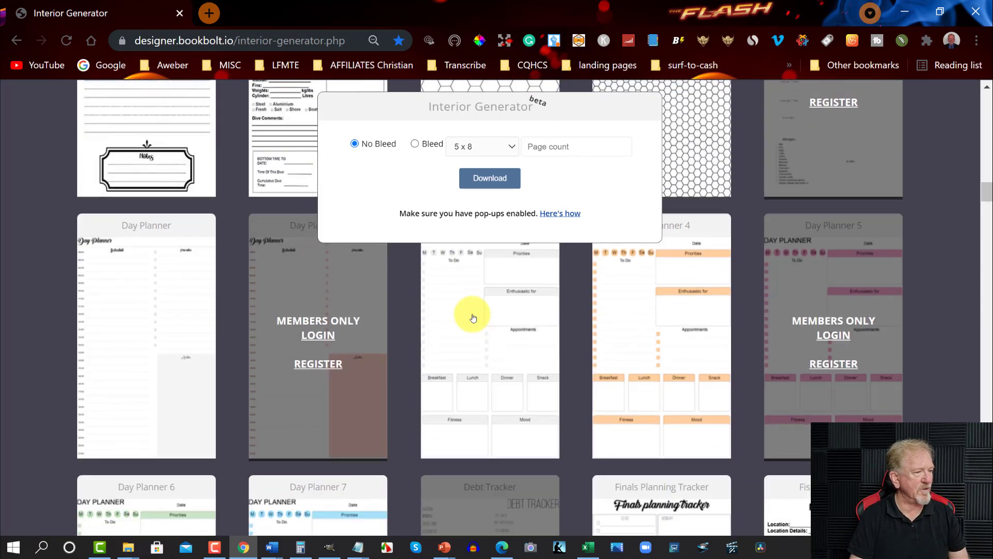
{"action": "scroll", "coordinate": [472, 318], "scroll_direction": "down", "scroll_amount": 2}
{"action": "scroll", "coordinate": [473, 318], "scroll_direction": "down", "scroll_amount": 3}
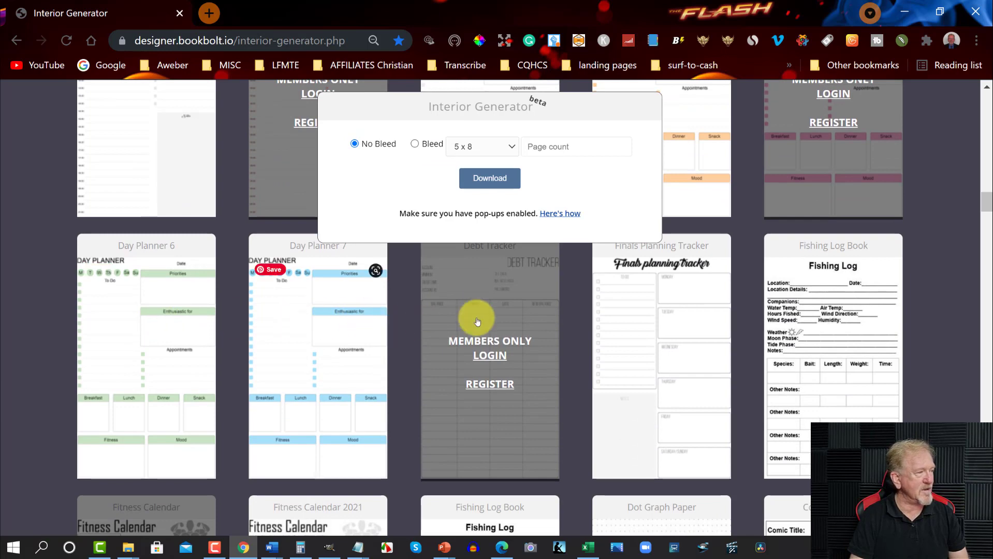
{"action": "scroll", "coordinate": [827, 313], "scroll_direction": "down", "scroll_amount": 5}
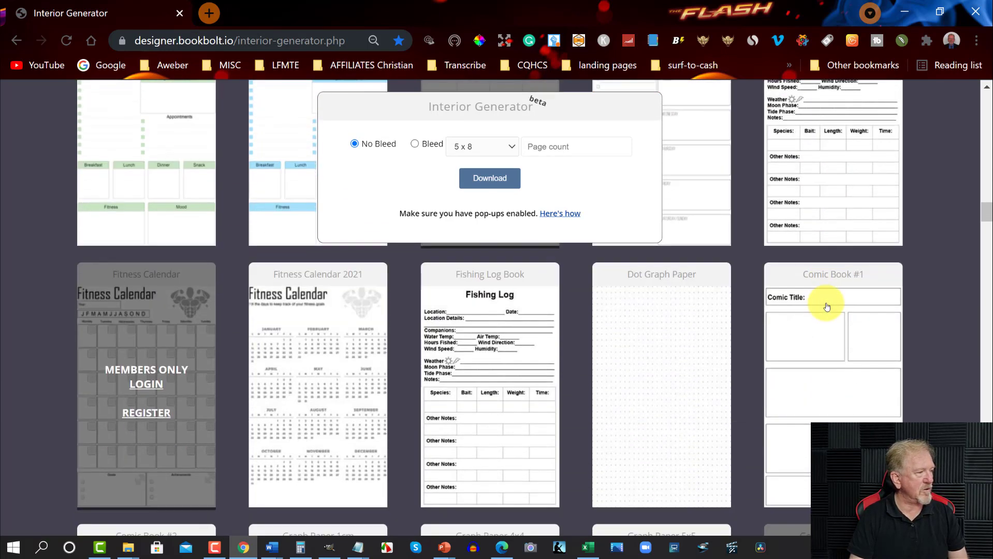
{"action": "scroll", "coordinate": [311, 362], "scroll_direction": "down", "scroll_amount": 7}
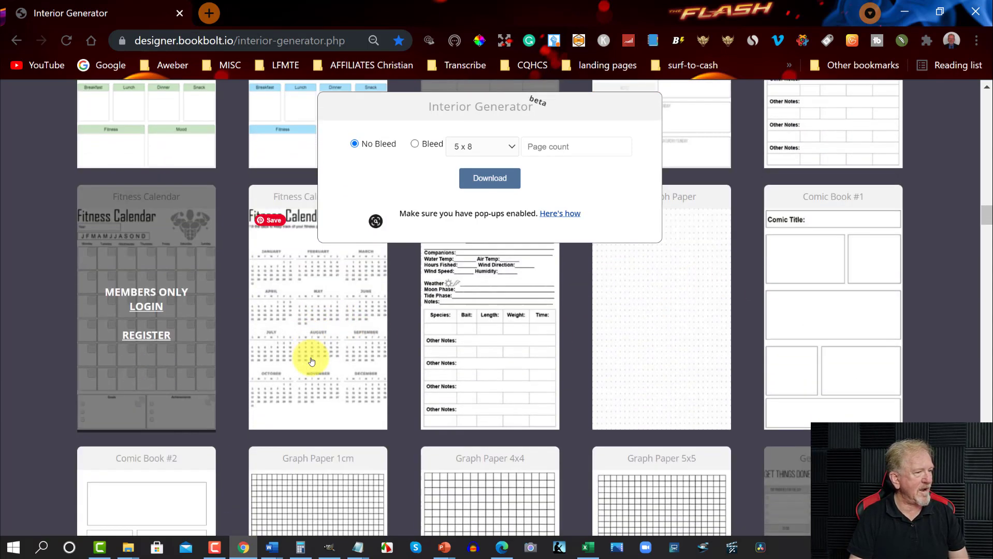
{"action": "scroll", "coordinate": [311, 362], "scroll_direction": "down", "scroll_amount": 3}
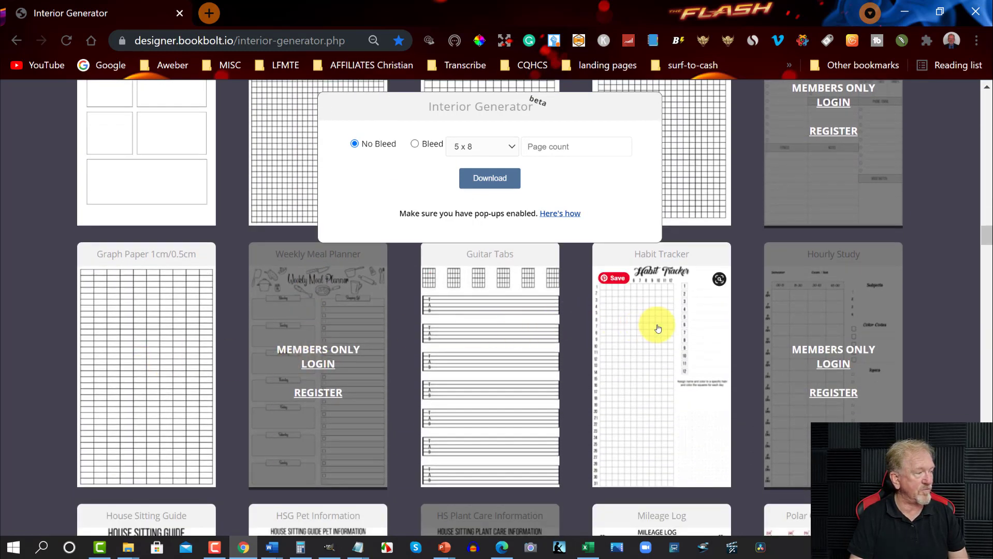
{"action": "scroll", "coordinate": [656, 326], "scroll_direction": "down", "scroll_amount": 4}
{"action": "scroll", "coordinate": [692, 331], "scroll_direction": "down", "scroll_amount": 4}
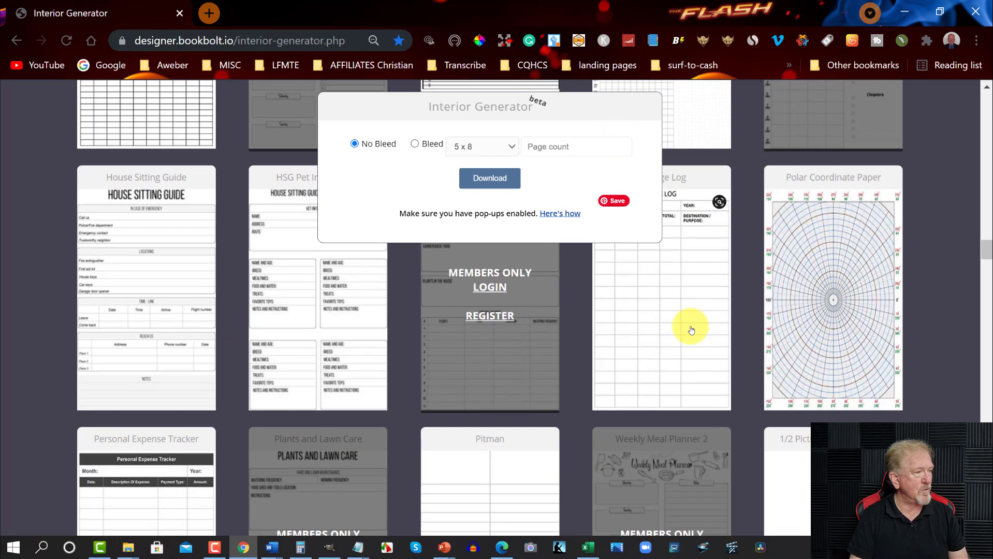
{"action": "scroll", "coordinate": [690, 330], "scroll_direction": "down", "scroll_amount": 7}
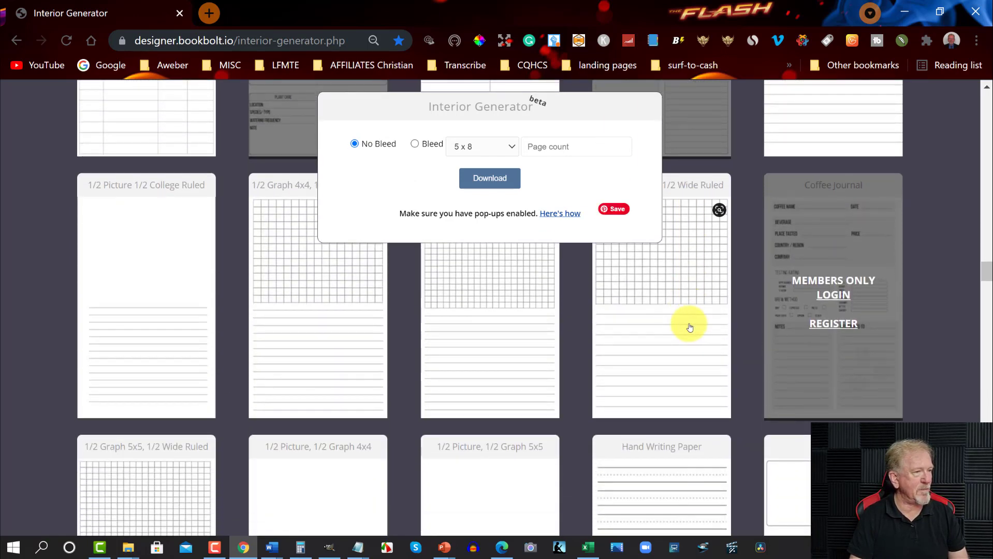
{"action": "scroll", "coordinate": [690, 327], "scroll_direction": "down", "scroll_amount": 4}
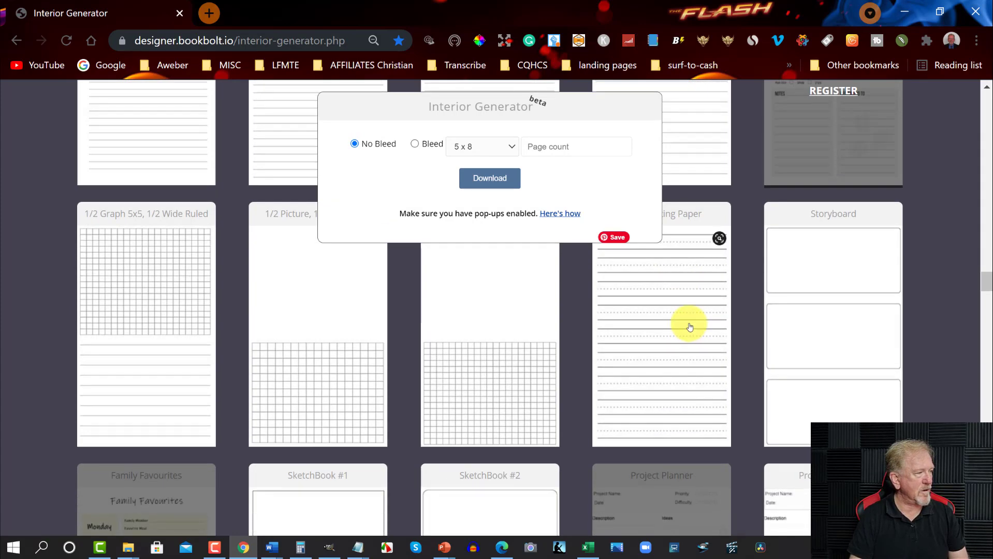
{"action": "scroll", "coordinate": [689, 327], "scroll_direction": "down", "scroll_amount": 5}
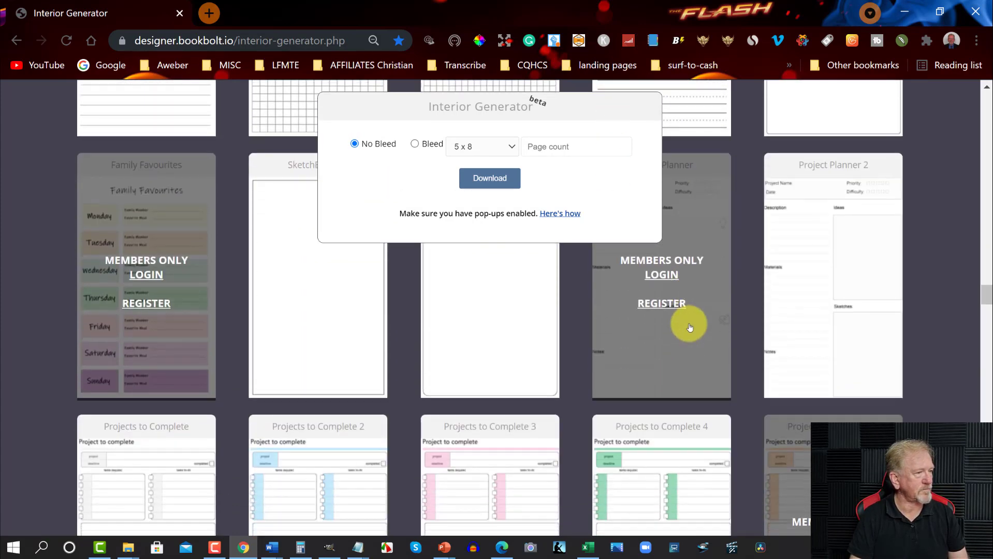
{"action": "scroll", "coordinate": [690, 327], "scroll_direction": "down", "scroll_amount": 3}
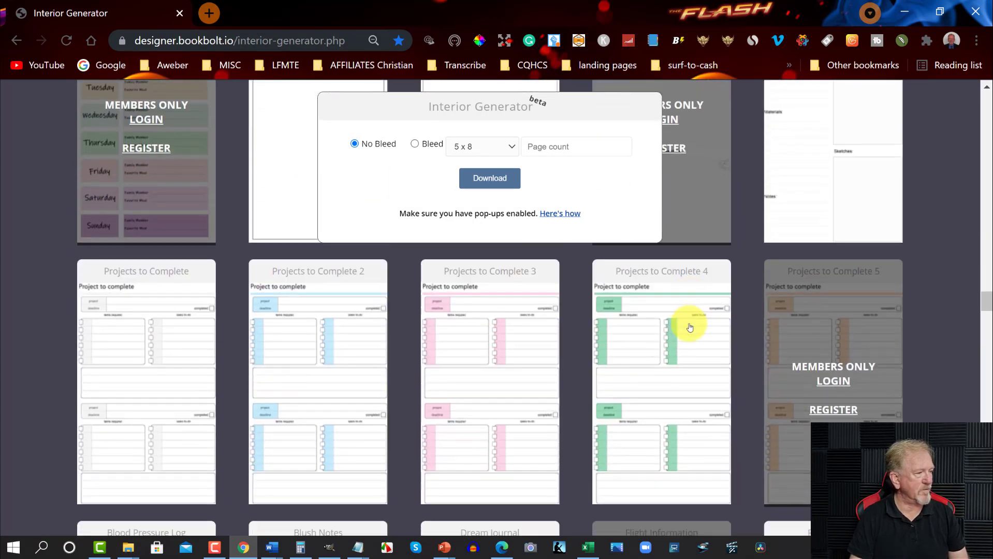
{"action": "scroll", "coordinate": [690, 327], "scroll_direction": "down", "scroll_amount": 5}
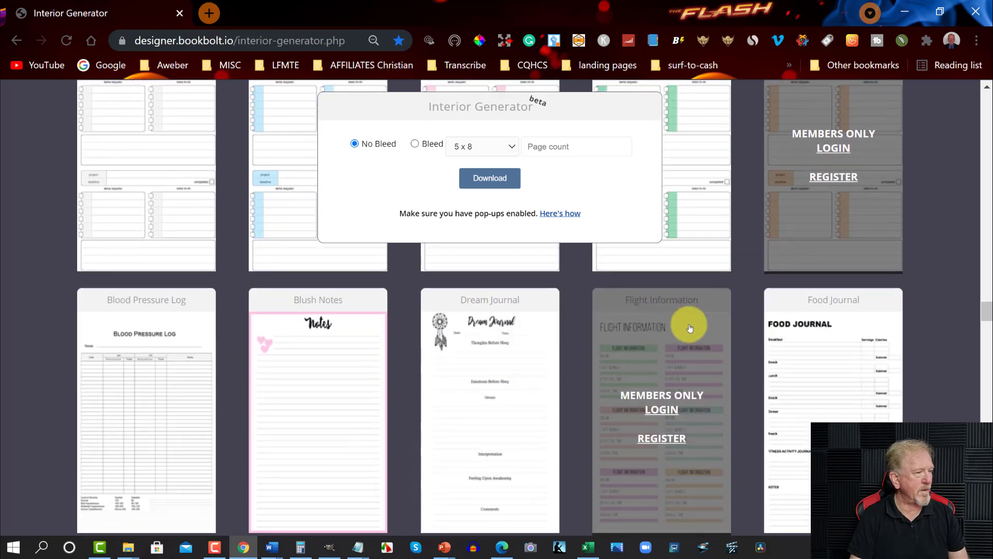
{"action": "scroll", "coordinate": [690, 327], "scroll_direction": "down", "scroll_amount": 1}
{"action": "scroll", "coordinate": [690, 328], "scroll_direction": "up", "scroll_amount": 1}
- Pick the Dream Journal template at 8.5 x 11 with bleed and download DreamJournal_8_5x11_100_bleed.pdf
{"action": "left_click", "coordinate": [477, 392]}
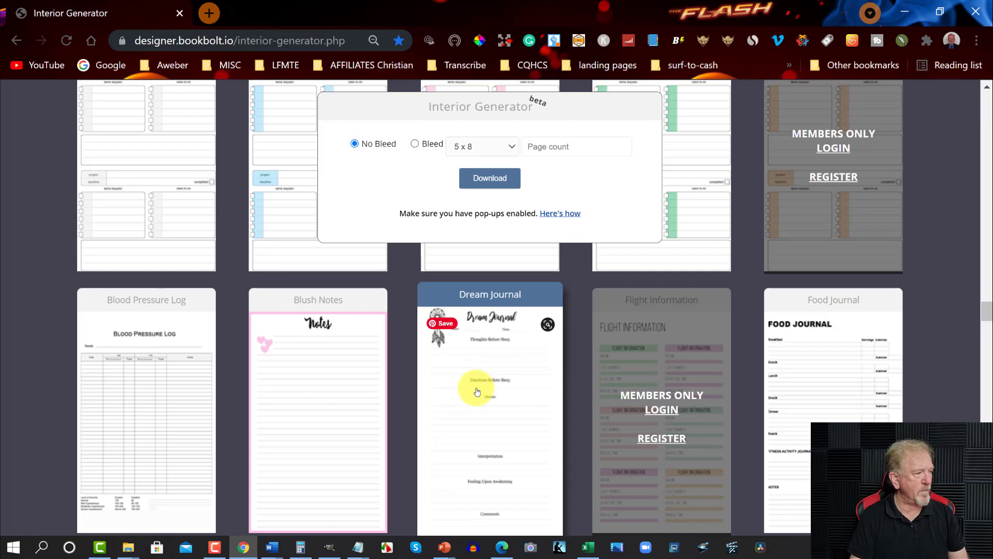
{"action": "left_click", "coordinate": [512, 147]}
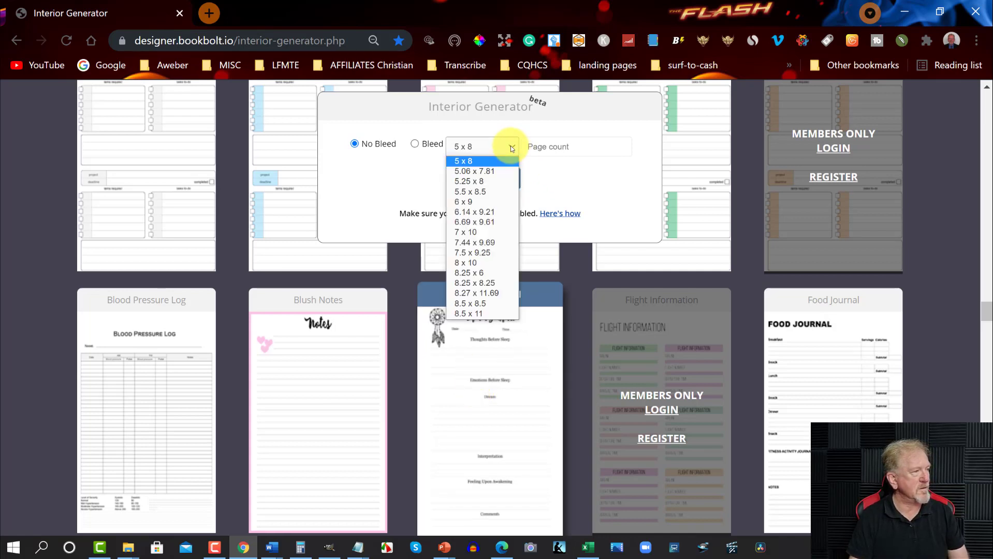
{"action": "left_click", "coordinate": [481, 314]}
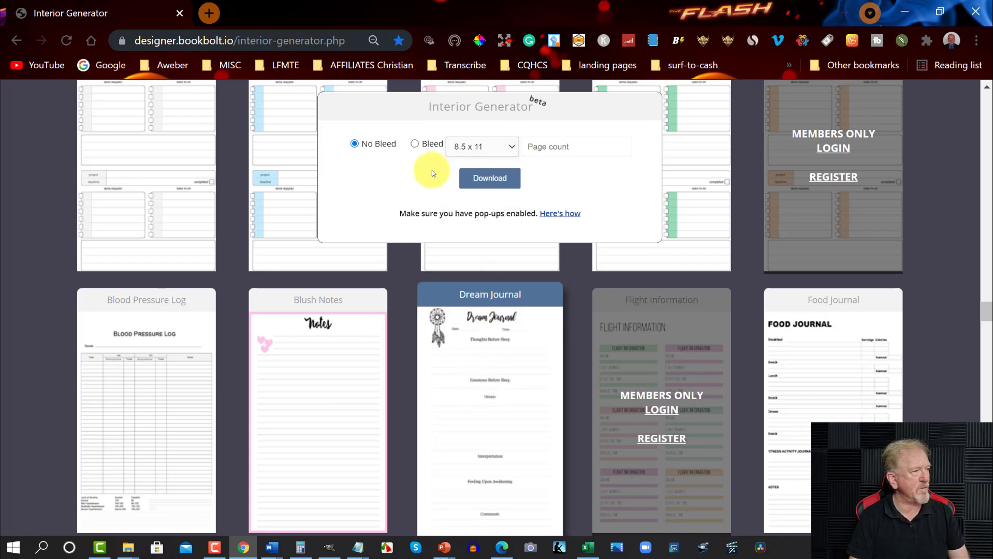
{"action": "left_click", "coordinate": [415, 144]}
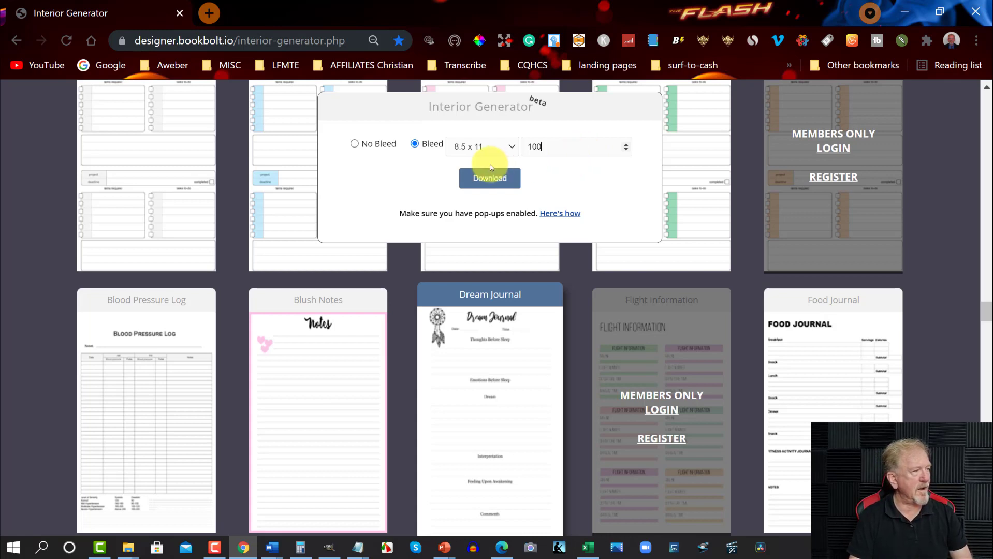
{"action": "left_click", "coordinate": [489, 178]}
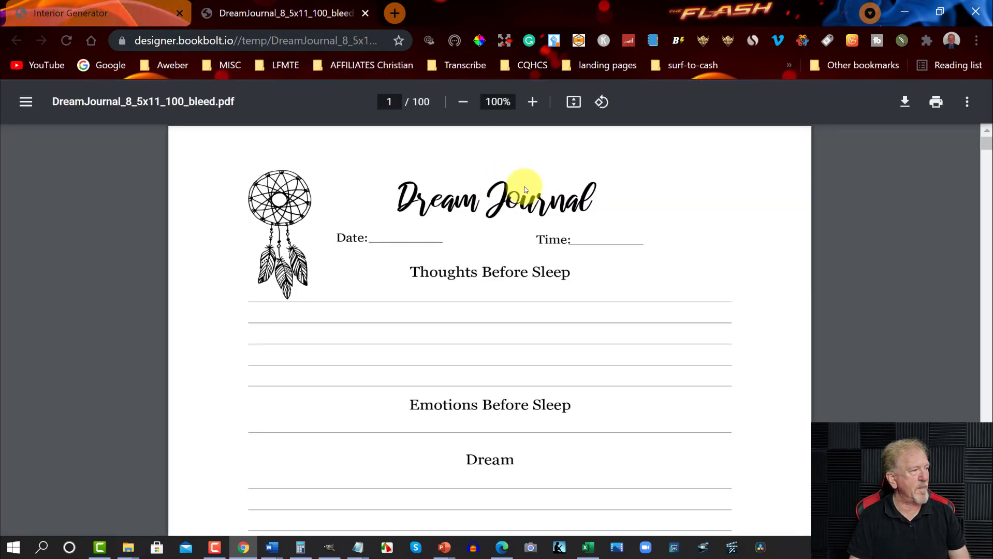
- Zoom out on the Dream Journal PDF to see several pages, then zoom back in
{"action": "left_click", "coordinate": [464, 102]}
{"action": "left_click", "coordinate": [464, 101]}
{"action": "left_click", "coordinate": [463, 102]}
{"action": "left_click", "coordinate": [463, 102]}
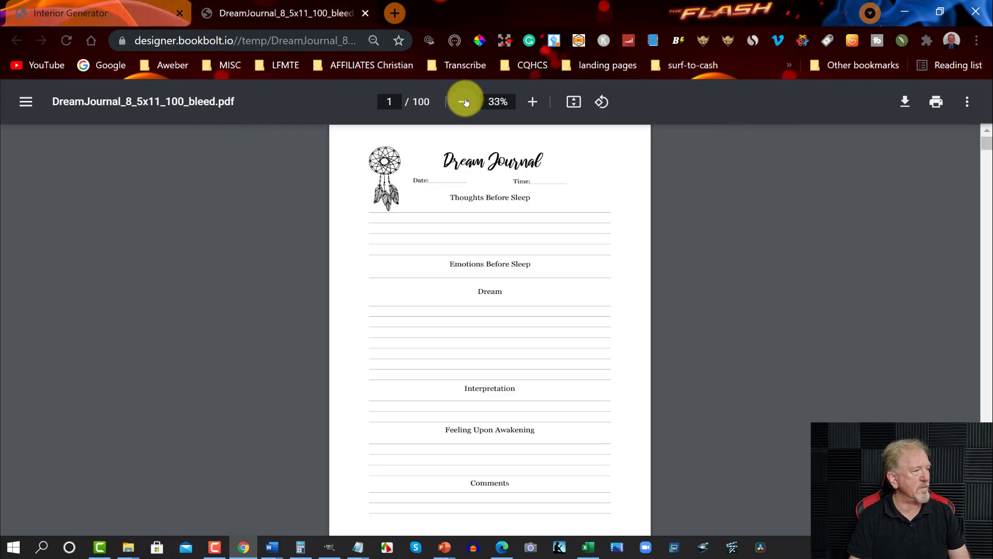
{"action": "left_click", "coordinate": [464, 101]}
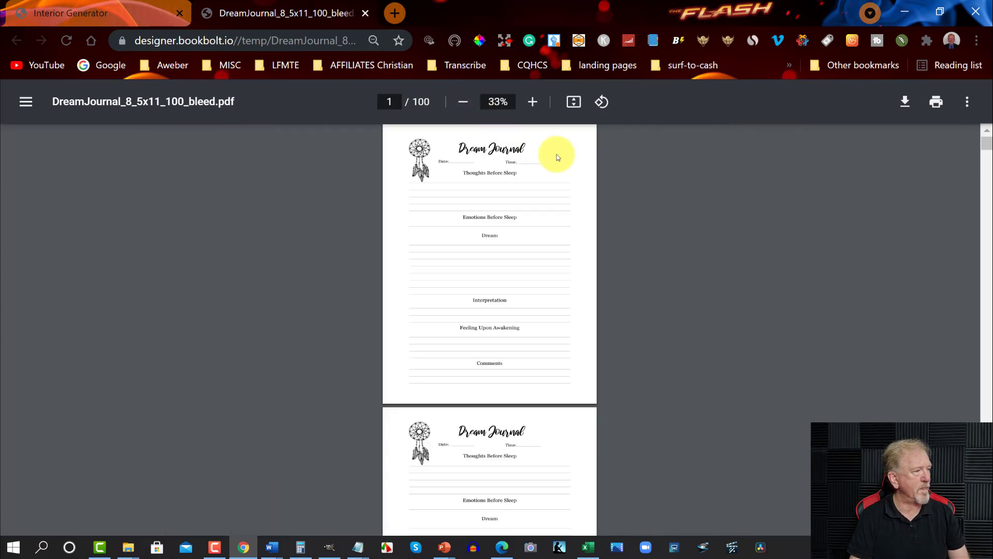
{"action": "left_click", "coordinate": [532, 103]}
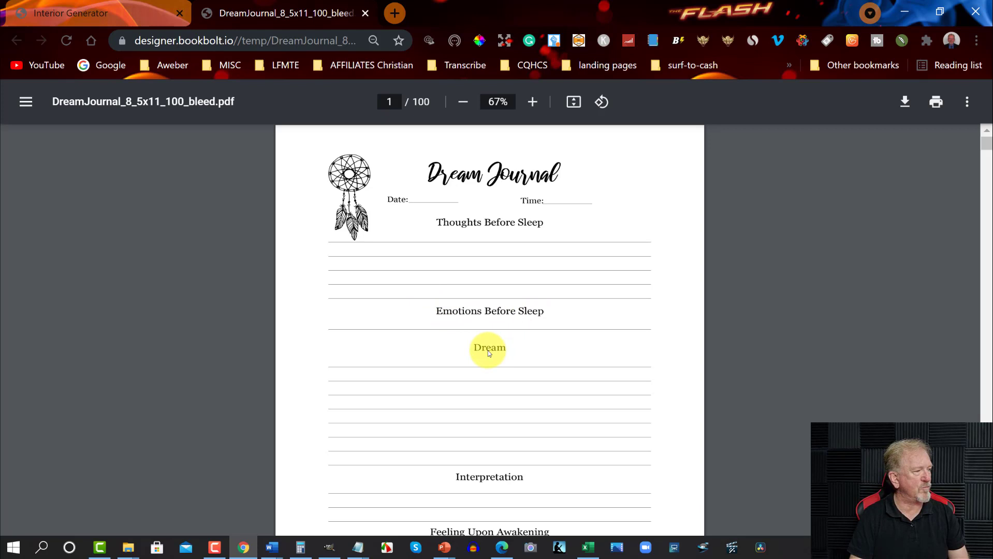
- Scroll through the Dream Journal pages' Thoughts, Emotions, Dream, Interpretation and Awakening sections
{"action": "scroll", "coordinate": [542, 301], "scroll_direction": "down", "scroll_amount": 3}
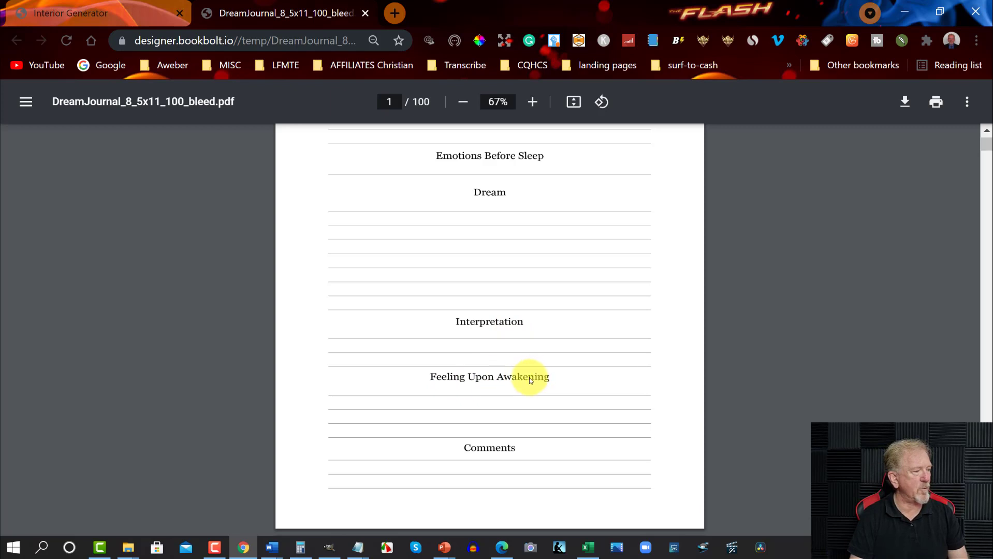
{"action": "scroll", "coordinate": [528, 377], "scroll_direction": "down", "scroll_amount": 2}
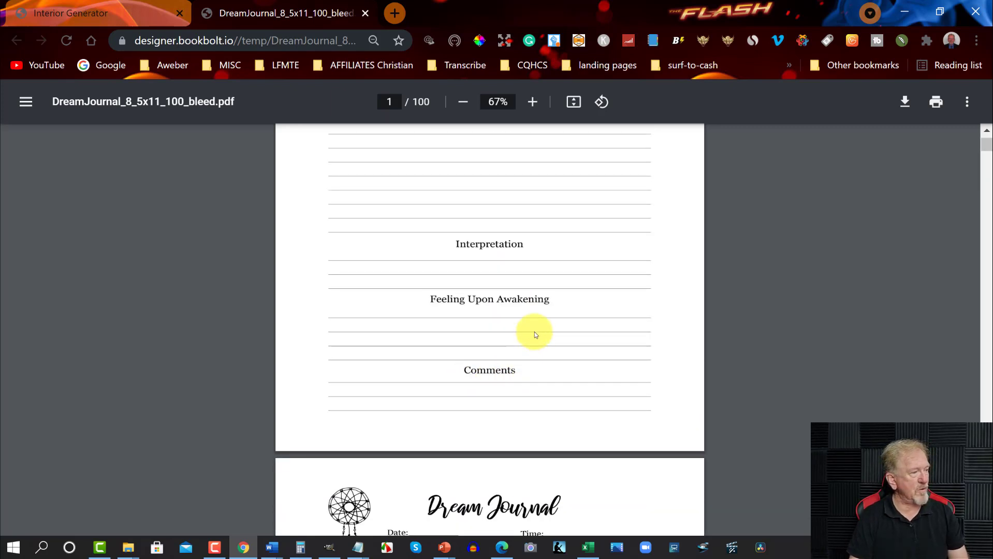
{"action": "scroll", "coordinate": [534, 334], "scroll_direction": "up", "scroll_amount": 2}
{"action": "scroll", "coordinate": [534, 334], "scroll_direction": "down", "scroll_amount": 7}
{"action": "scroll", "coordinate": [535, 333], "scroll_direction": "down", "scroll_amount": 2}
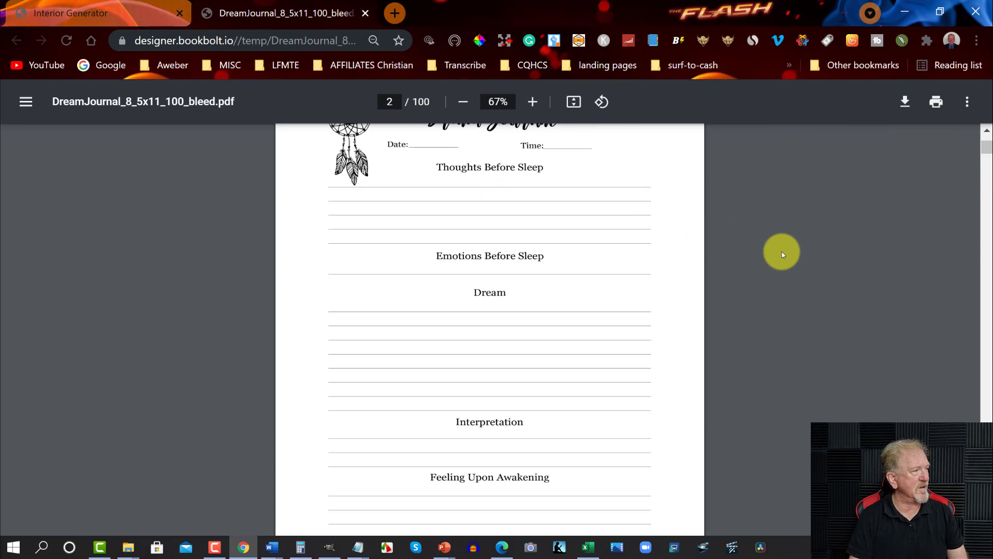
{"action": "scroll", "coordinate": [829, 260], "scroll_direction": "up", "scroll_amount": 6}
{"action": "scroll", "coordinate": [829, 260], "scroll_direction": "up", "scroll_amount": 6}
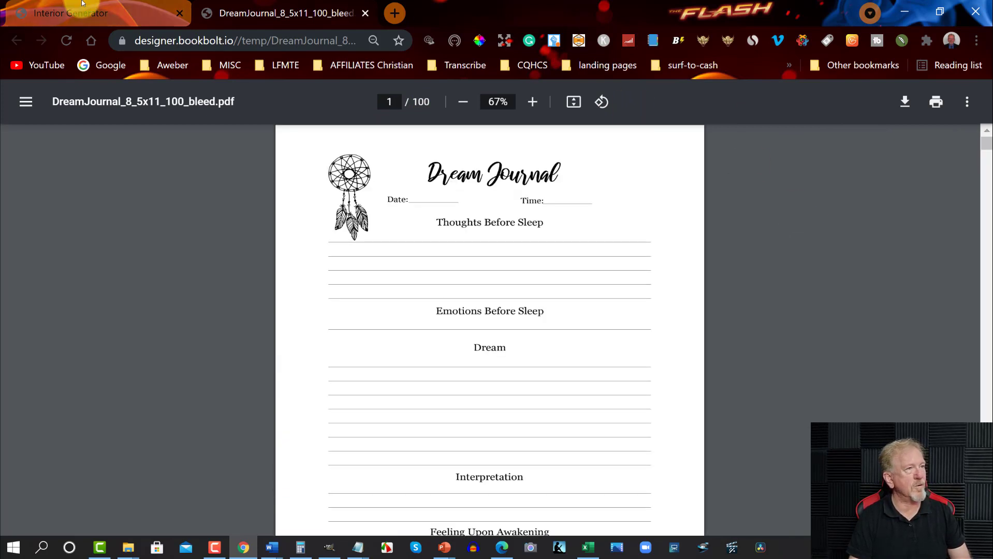
- Pick the Prayer Journal template at 6 x 9 with bleed and download PrayerJournal_6x9_100_bleed.pdf
{"action": "left_click", "coordinate": [69, 11]}
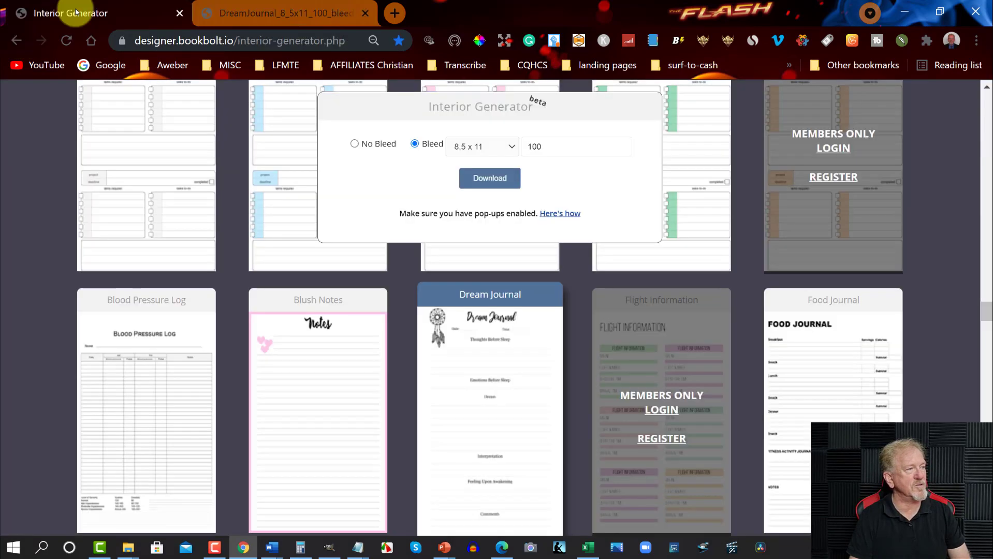
{"action": "scroll", "coordinate": [343, 300], "scroll_direction": "down", "scroll_amount": 4}
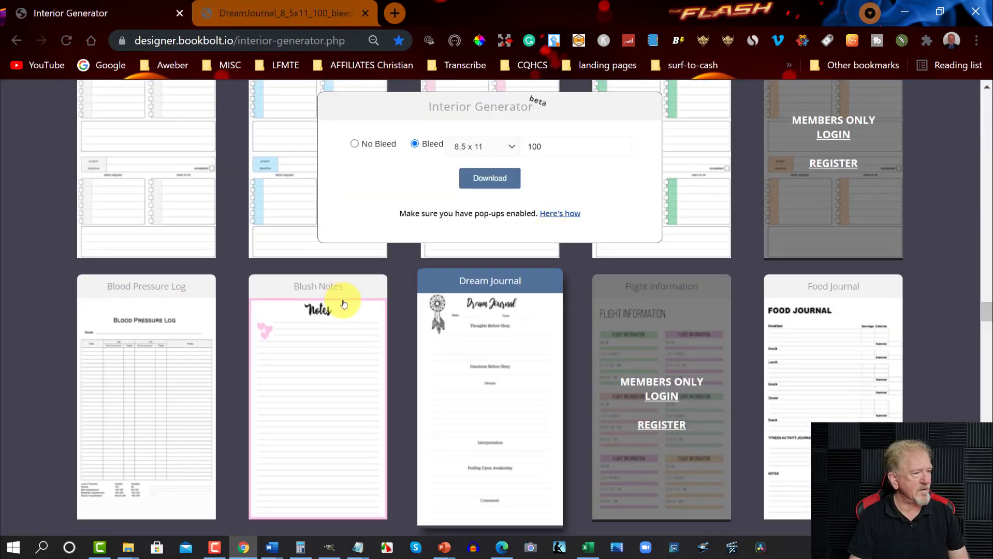
{"action": "scroll", "coordinate": [343, 304], "scroll_direction": "down", "scroll_amount": 4}
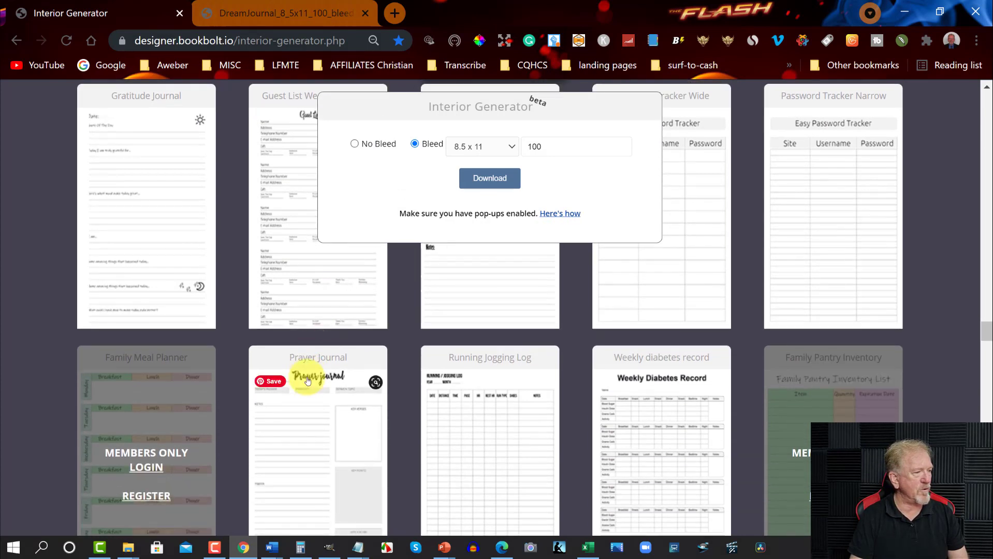
{"action": "left_click", "coordinate": [299, 410]}
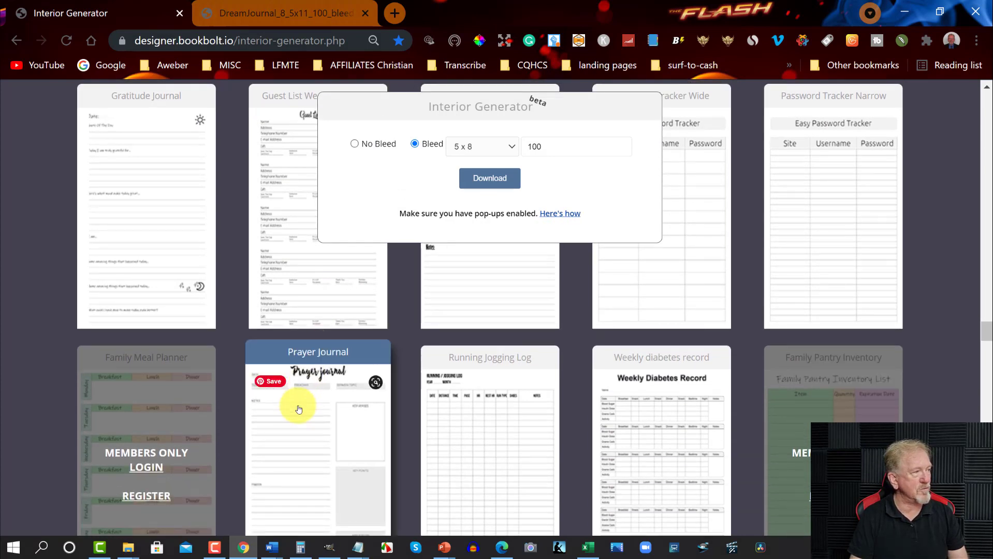
{"action": "left_click", "coordinate": [512, 149]}
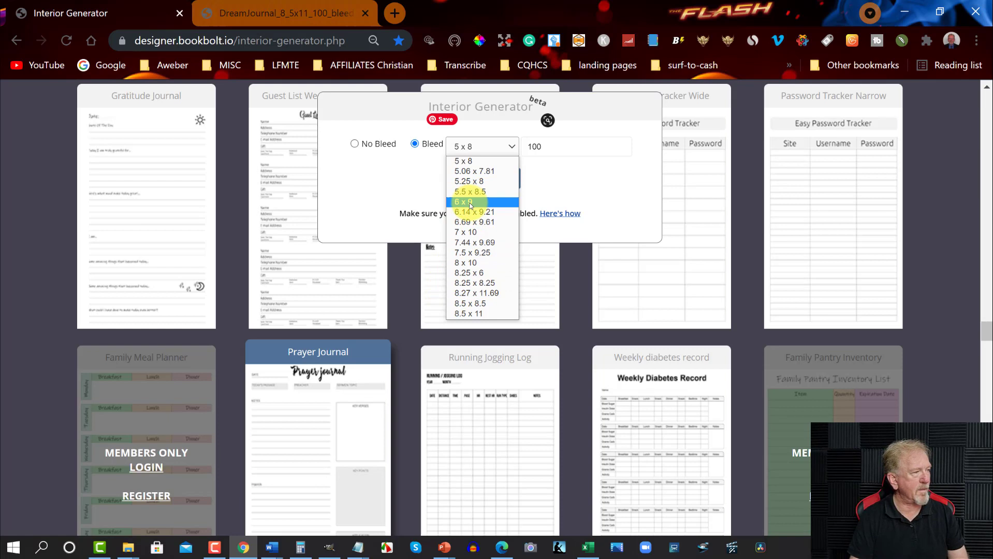
{"action": "left_click", "coordinate": [470, 202]}
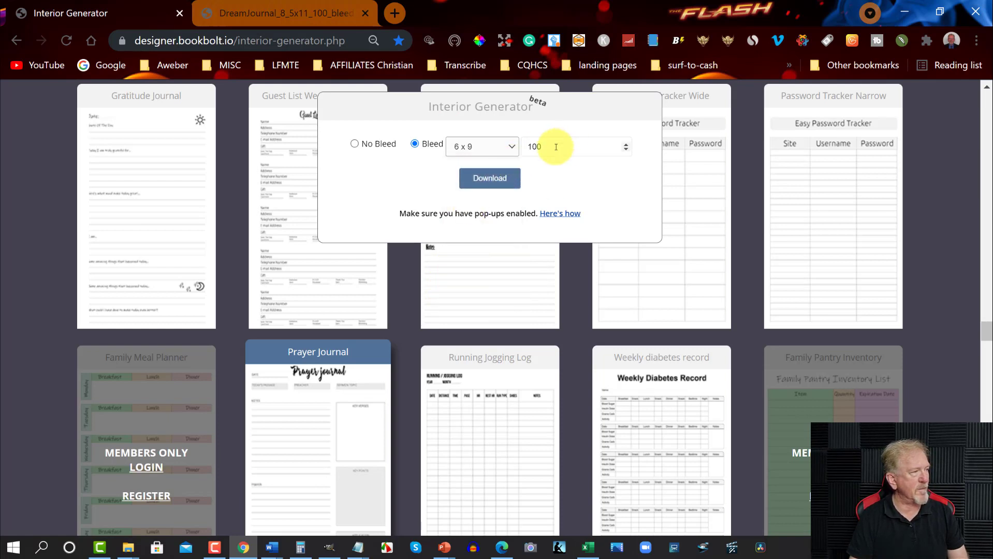
{"action": "left_click", "coordinate": [479, 177]}
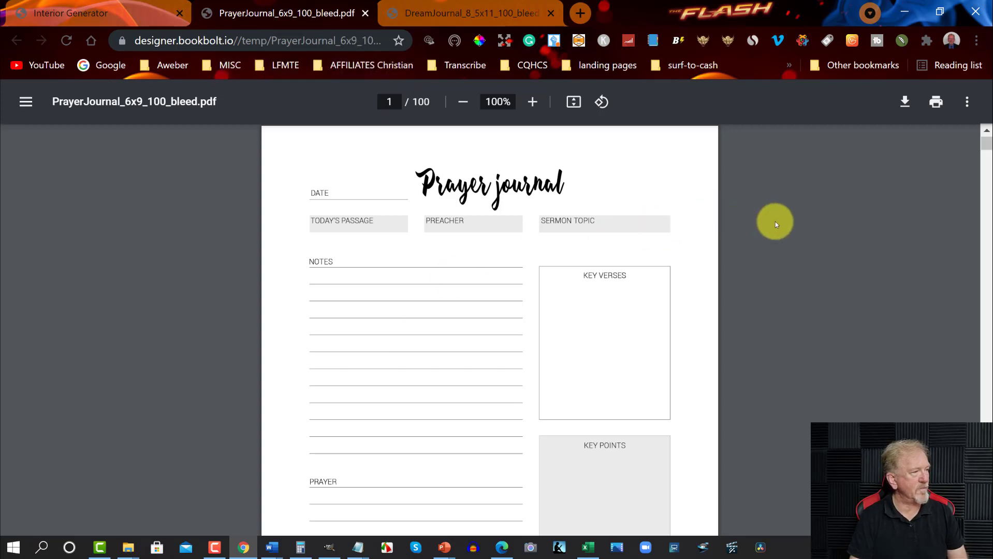
- Scroll through the Prayer Journal pages with Date, Preacher, Sermon Topic, Key Verses and Prayer fields
{"action": "scroll", "coordinate": [775, 222], "scroll_direction": "down", "scroll_amount": 3}
{"action": "scroll", "coordinate": [775, 222], "scroll_direction": "up", "scroll_amount": 2}
{"action": "scroll", "coordinate": [775, 223], "scroll_direction": "up", "scroll_amount": 1}
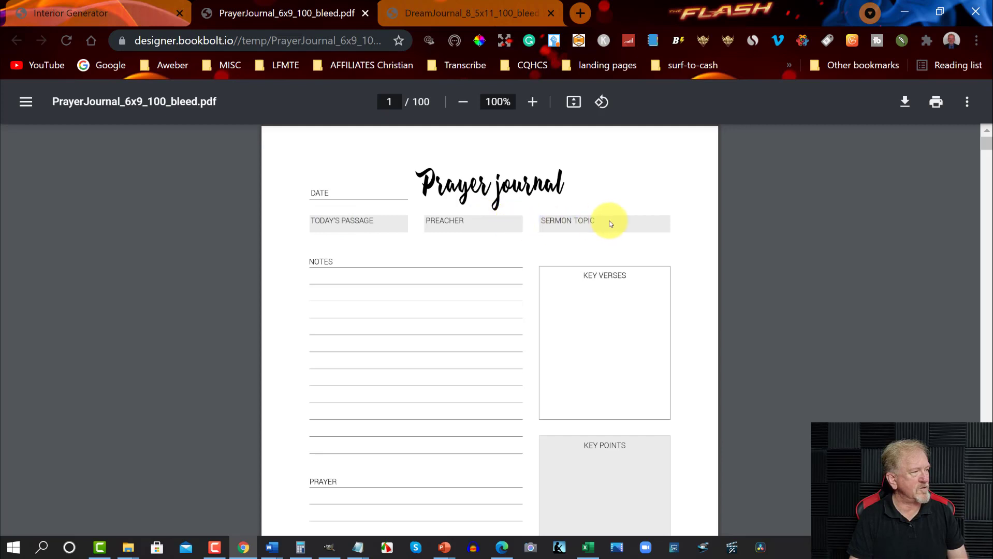
{"action": "scroll", "coordinate": [614, 228], "scroll_direction": "down", "scroll_amount": 1}
{"action": "scroll", "coordinate": [614, 230], "scroll_direction": "down", "scroll_amount": 2}
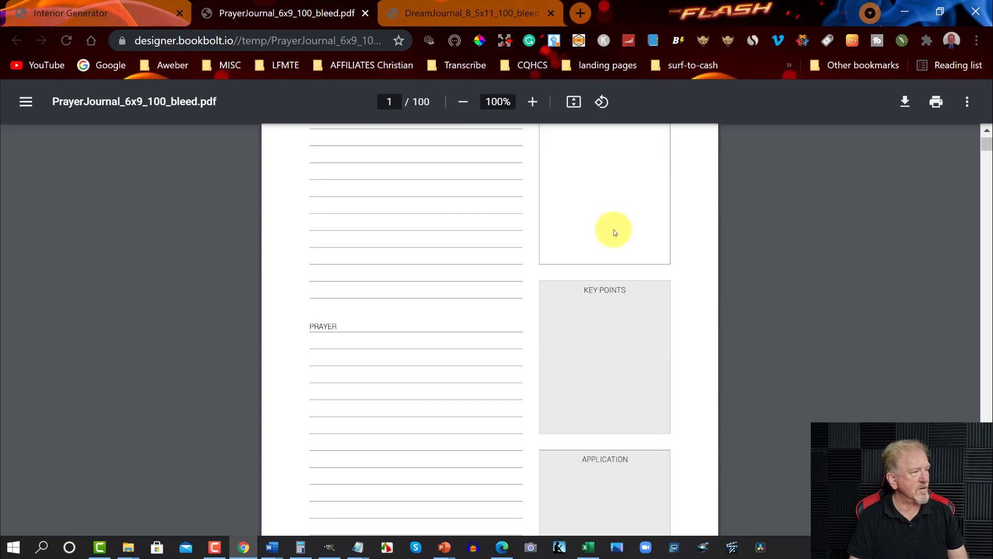
{"action": "scroll", "coordinate": [614, 230], "scroll_direction": "down", "scroll_amount": 1}
{"action": "scroll", "coordinate": [612, 238], "scroll_direction": "down", "scroll_amount": 5}
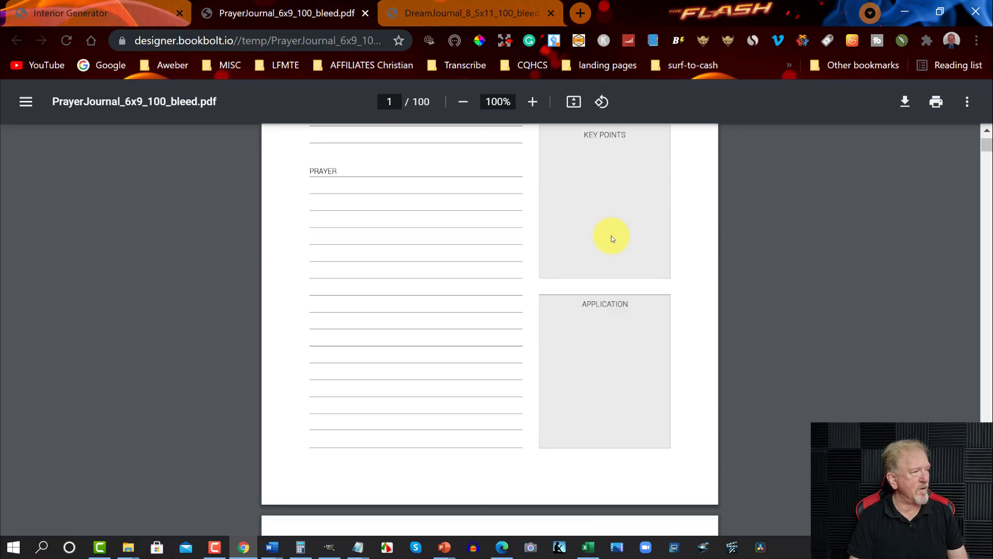
{"action": "scroll", "coordinate": [611, 240], "scroll_direction": "down", "scroll_amount": 7}
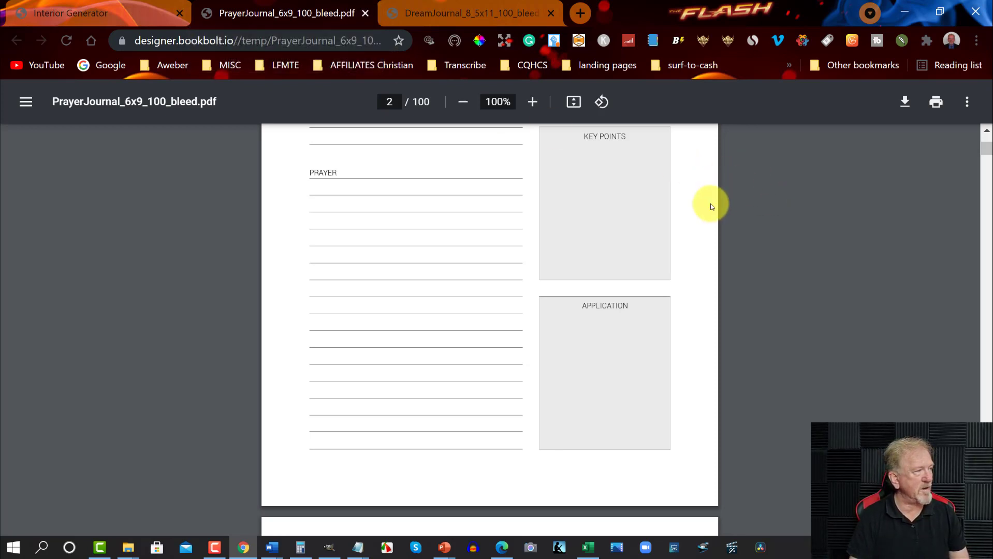
{"action": "scroll", "coordinate": [706, 211], "scroll_direction": "up", "scroll_amount": 3}
{"action": "scroll", "coordinate": [707, 211], "scroll_direction": "up", "scroll_amount": 3}
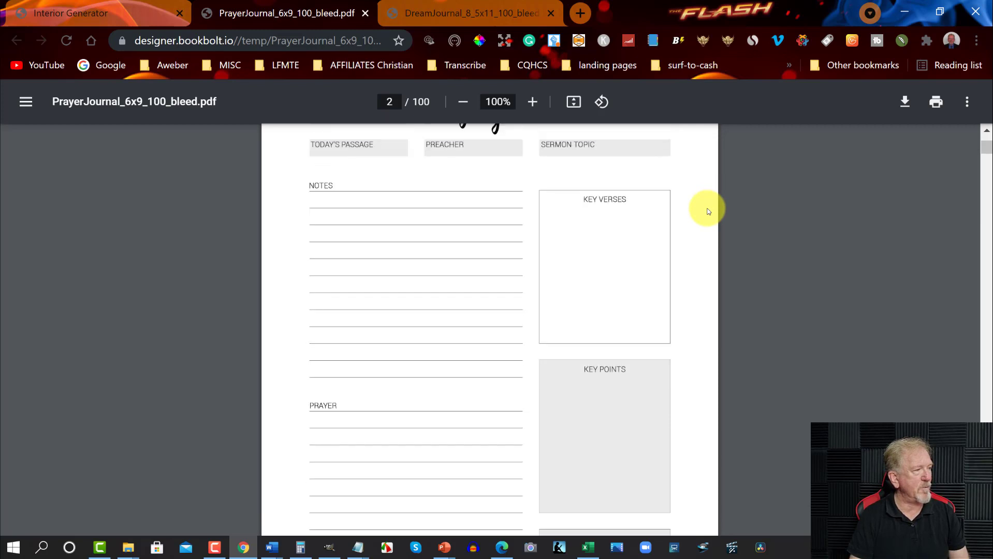
{"action": "scroll", "coordinate": [707, 211], "scroll_direction": "down", "scroll_amount": 5}
{"action": "scroll", "coordinate": [707, 211], "scroll_direction": "down", "scroll_amount": 7}
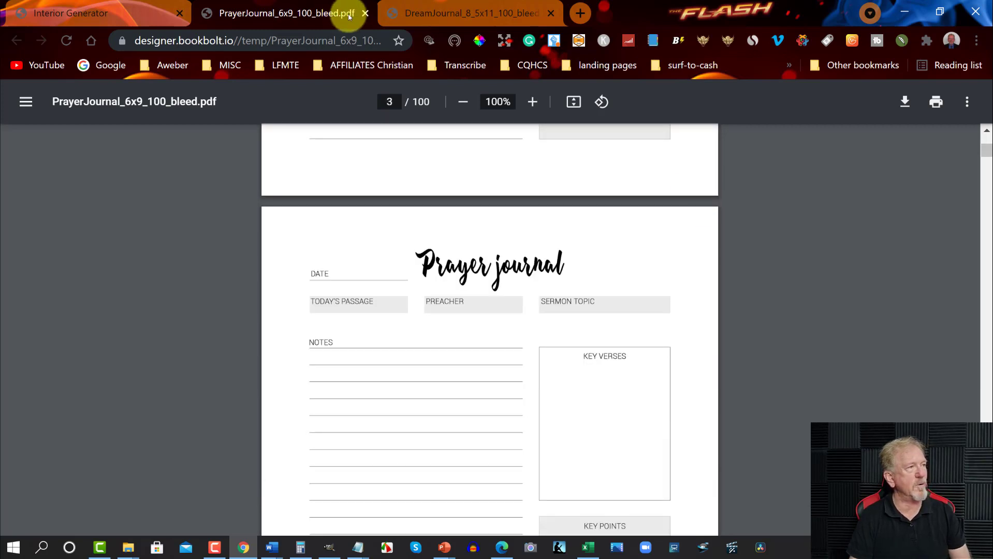
{"action": "left_click", "coordinate": [365, 14]}
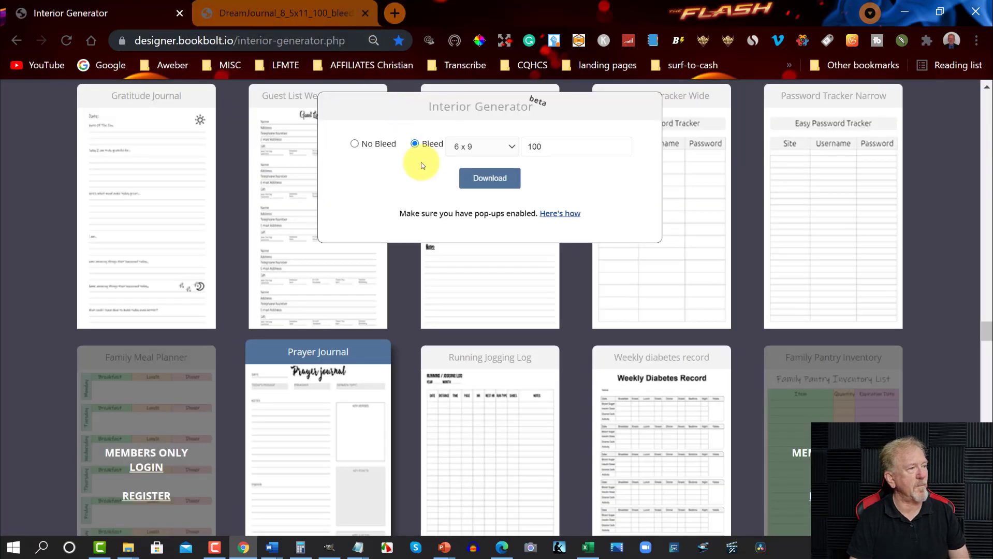
{"action": "scroll", "coordinate": [379, 343], "scroll_direction": "down", "scroll_amount": 5}
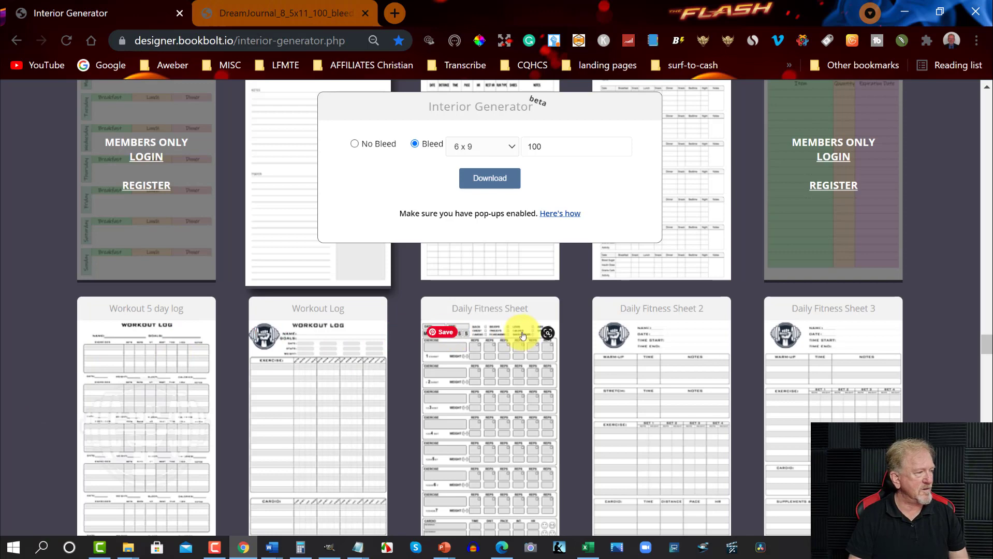
{"action": "scroll", "coordinate": [788, 336], "scroll_direction": "down", "scroll_amount": 13}
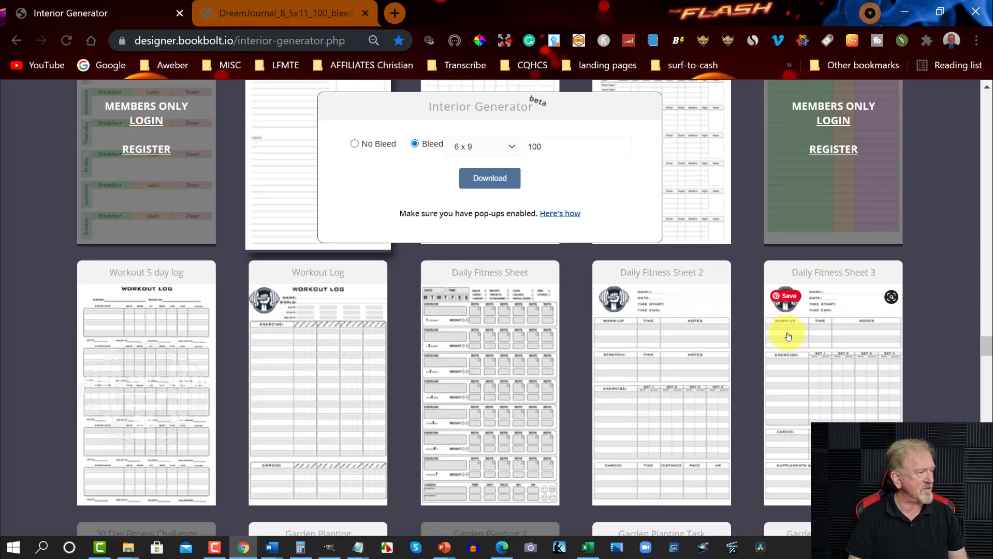
{"action": "scroll", "coordinate": [784, 325], "scroll_direction": "down", "scroll_amount": 20}
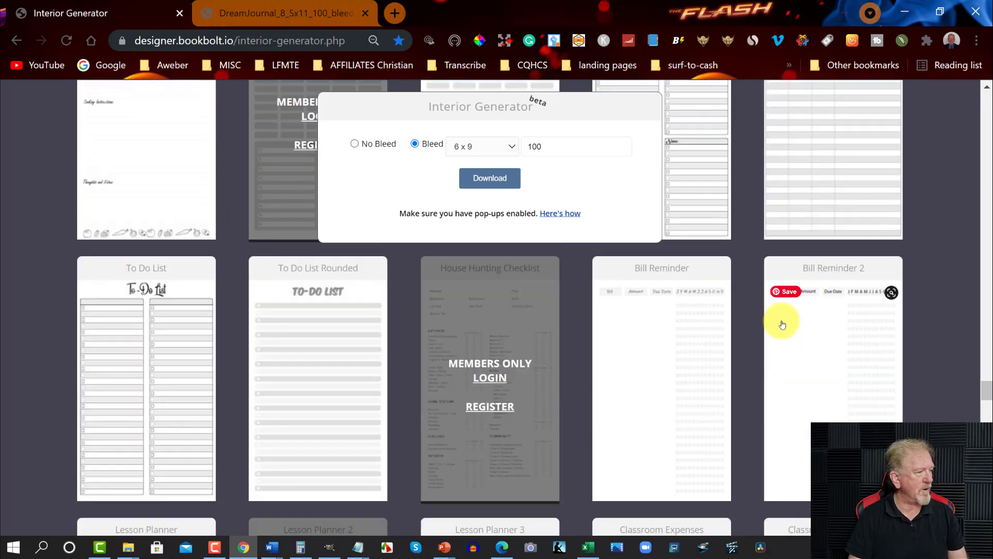
{"action": "scroll", "coordinate": [781, 324], "scroll_direction": "down", "scroll_amount": 20}
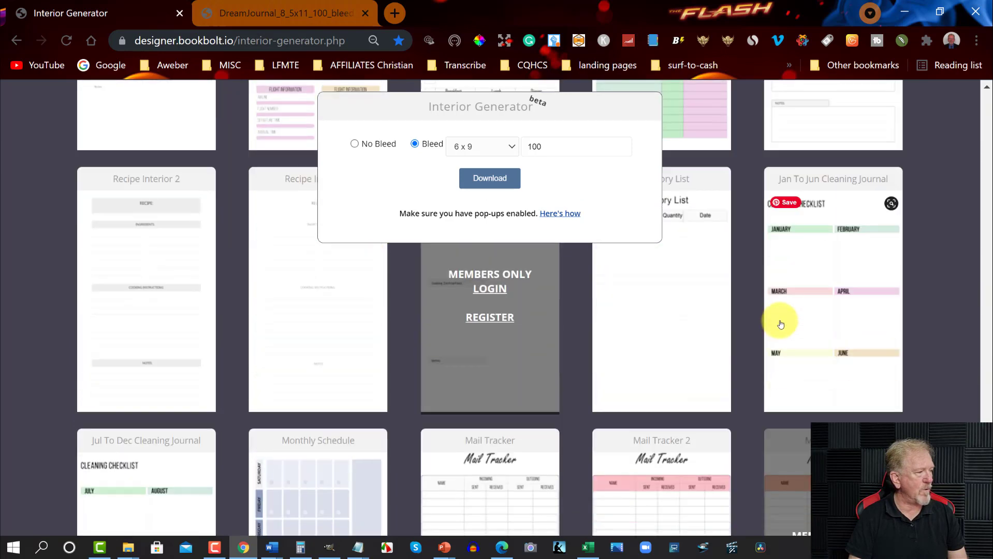
{"action": "scroll", "coordinate": [780, 324], "scroll_direction": "down", "scroll_amount": 1}
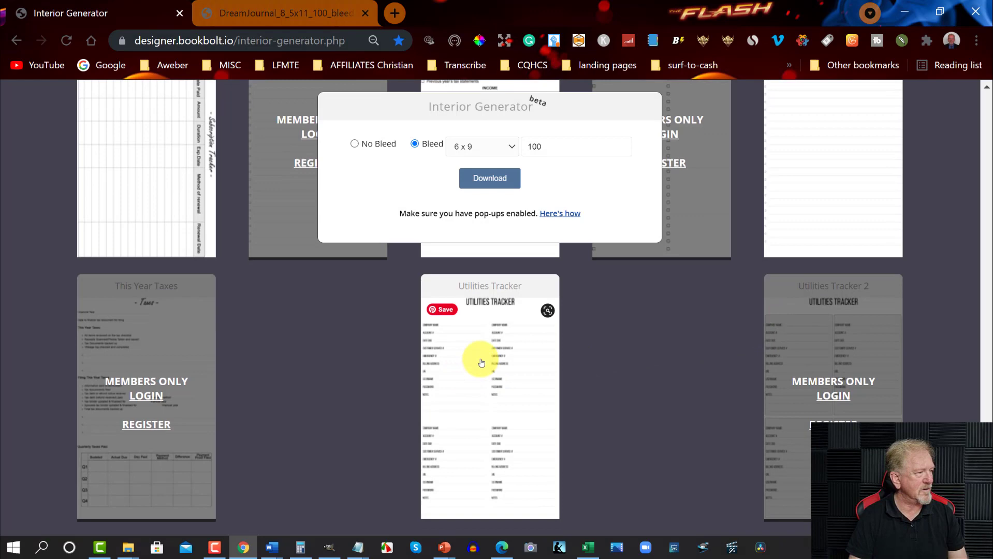
{"action": "scroll", "coordinate": [787, 295], "scroll_direction": "up", "scroll_amount": 4}
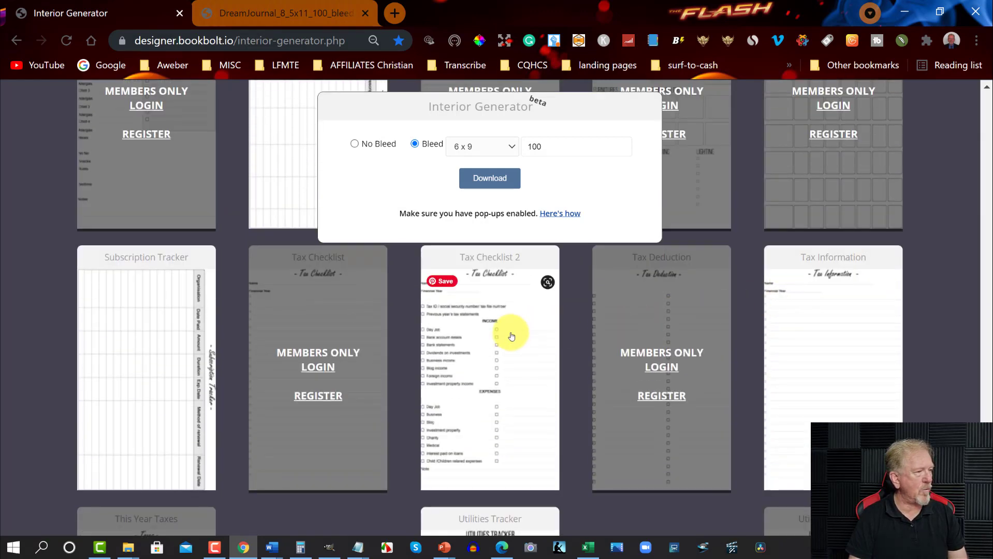
{"action": "scroll", "coordinate": [512, 336], "scroll_direction": "up", "scroll_amount": 1}
{"action": "scroll", "coordinate": [511, 336], "scroll_direction": "down", "scroll_amount": 6}
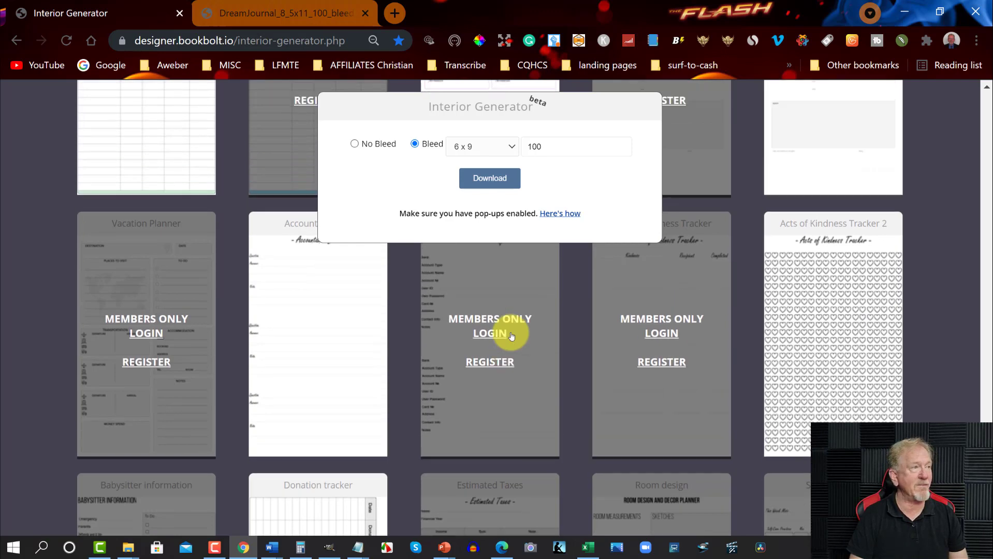
{"action": "scroll", "coordinate": [511, 336], "scroll_direction": "up", "scroll_amount": 15}
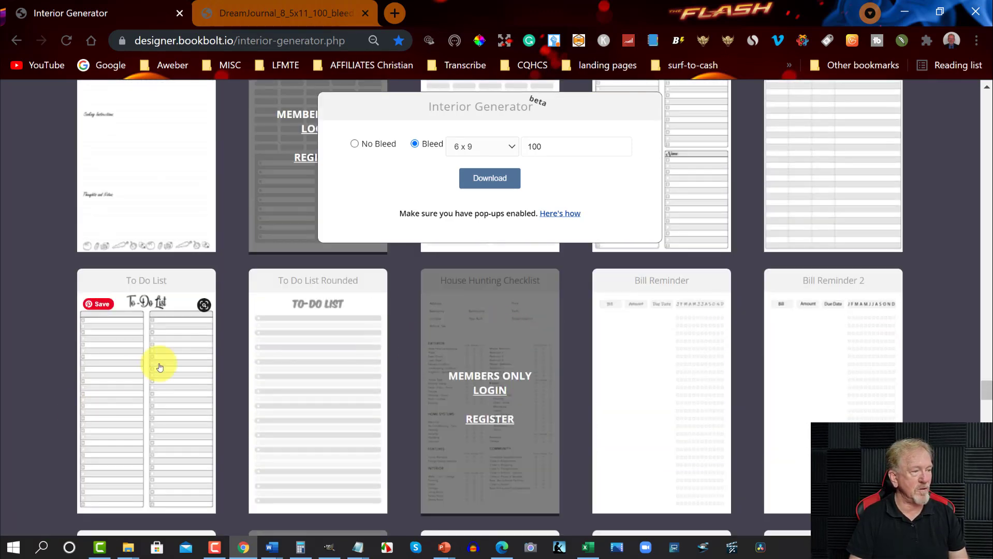
{"action": "scroll", "coordinate": [157, 366], "scroll_direction": "up", "scroll_amount": 3}
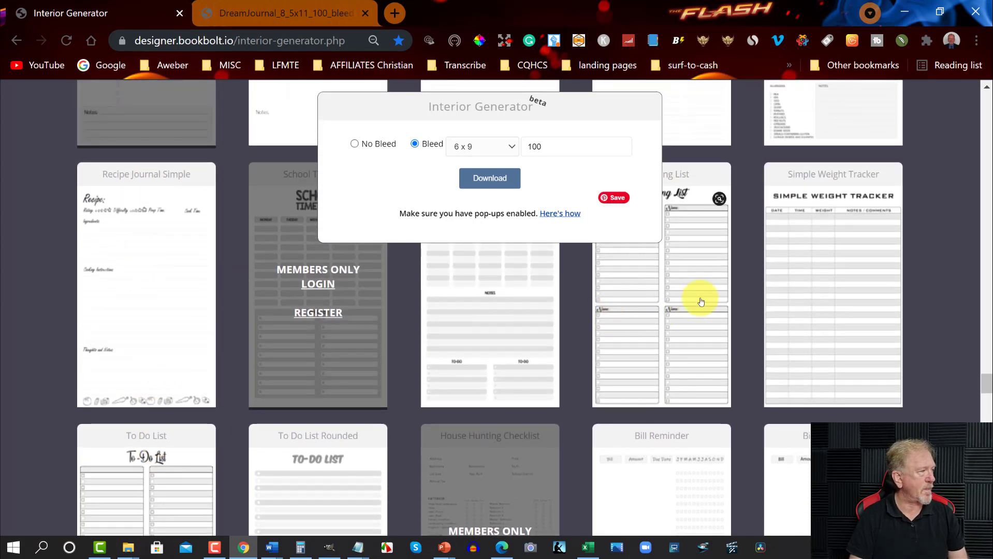
{"action": "scroll", "coordinate": [705, 295], "scroll_direction": "up", "scroll_amount": 1}
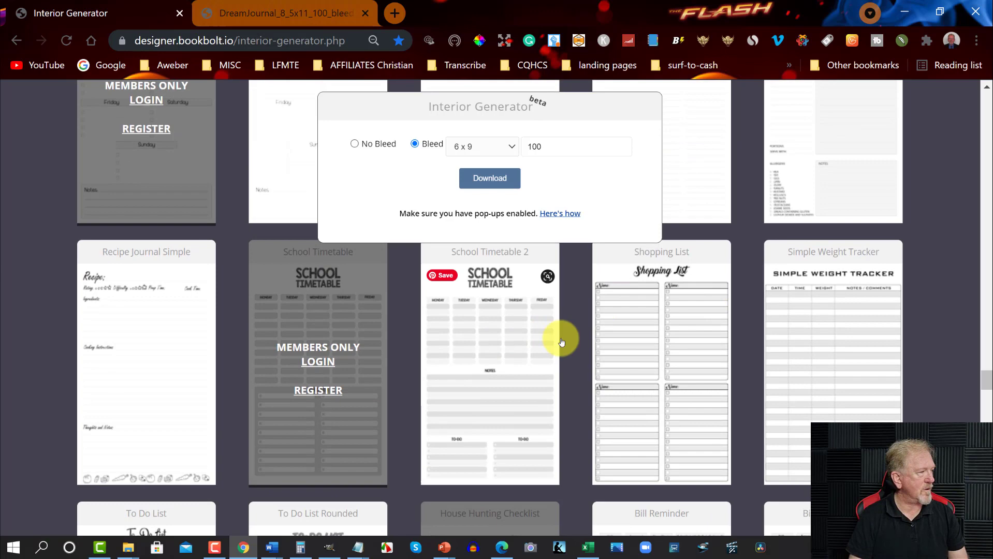
{"action": "scroll", "coordinate": [827, 326], "scroll_direction": "up", "scroll_amount": 5}
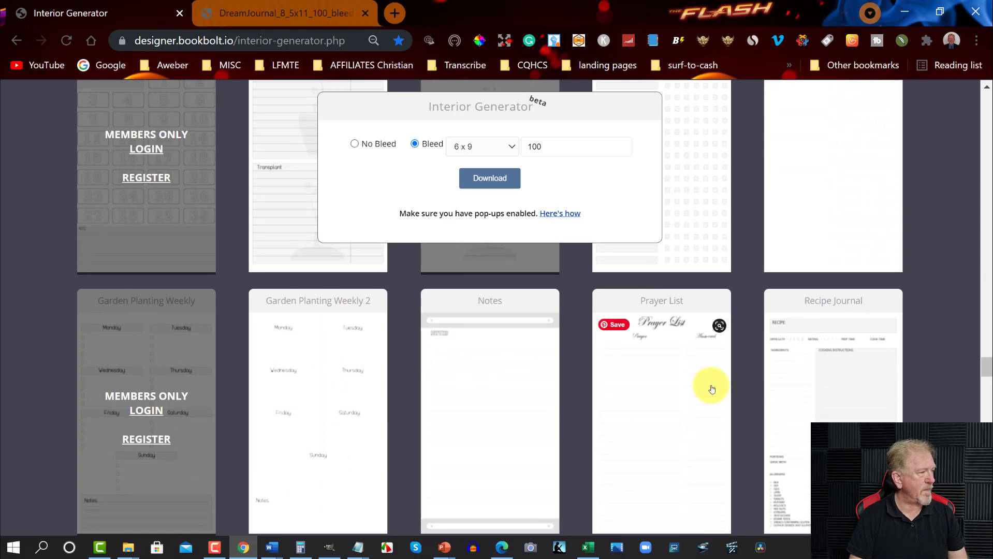
{"action": "scroll", "coordinate": [712, 389], "scroll_direction": "up", "scroll_amount": 8}
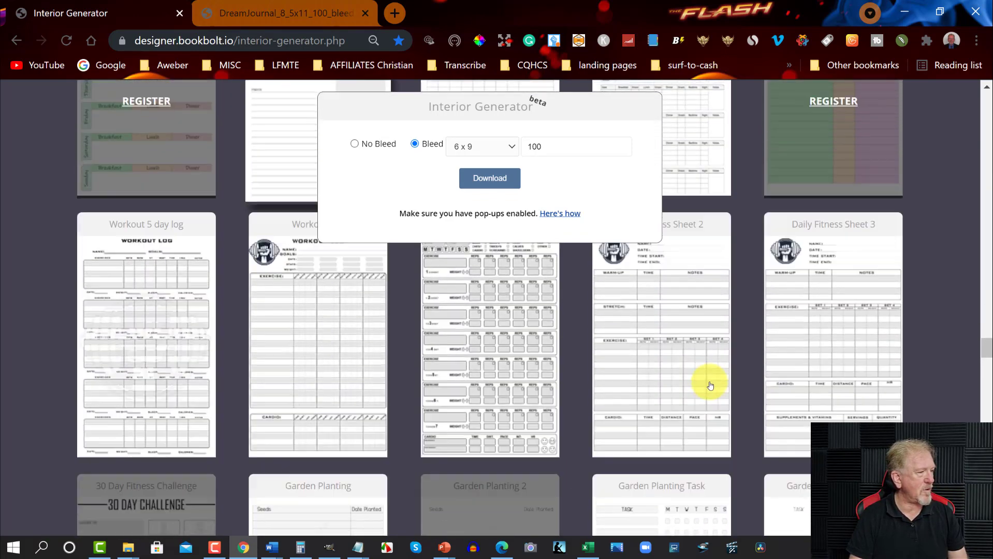
- Go back to the bookbolt.io homepage and show its Resources dropdown
{"action": "left_click", "coordinate": [14, 42]}
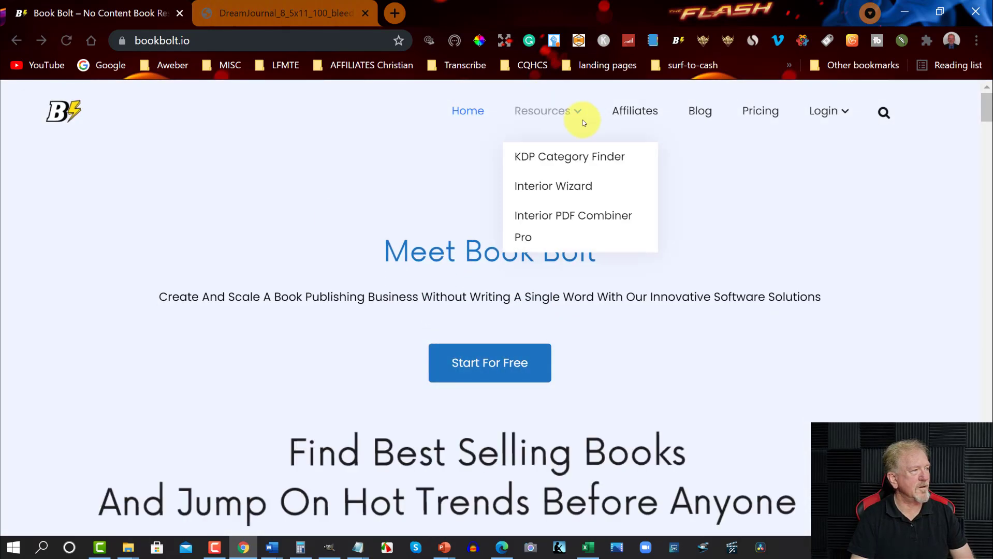
{"action": "mouse_move", "coordinate": [578, 114]}
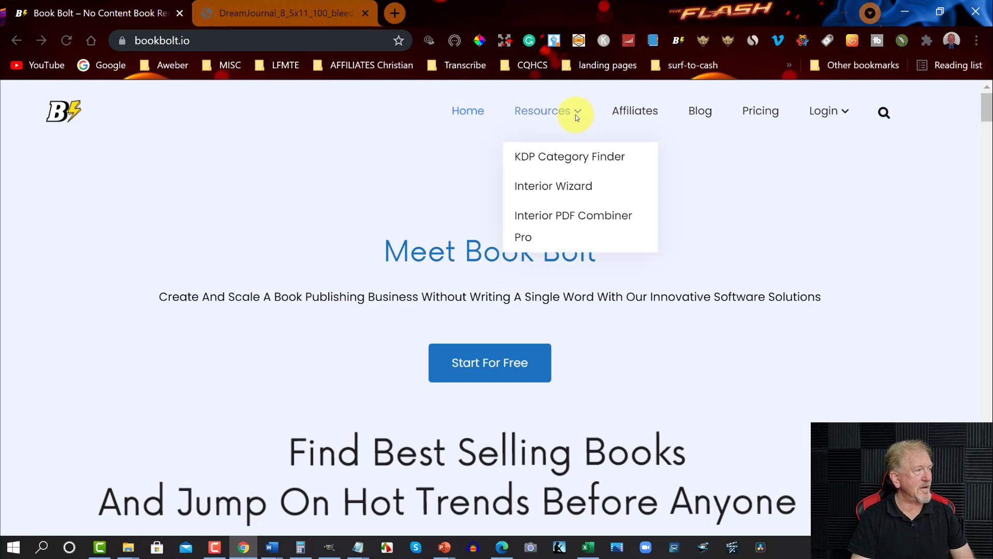
- Open Interior PDF Combiner Pro and set the first and last pages to Journal
{"action": "left_click", "coordinate": [563, 220]}
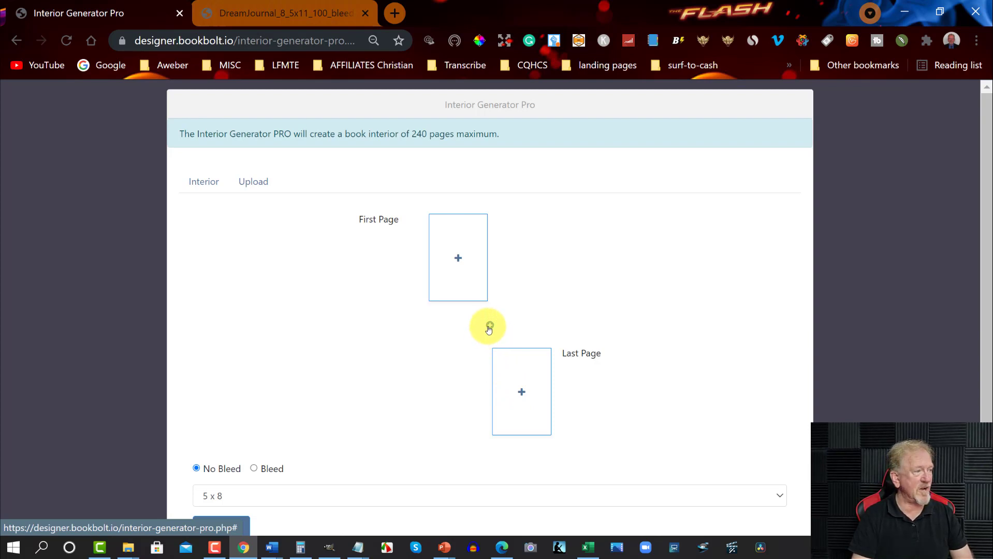
{"action": "left_click", "coordinate": [460, 259]}
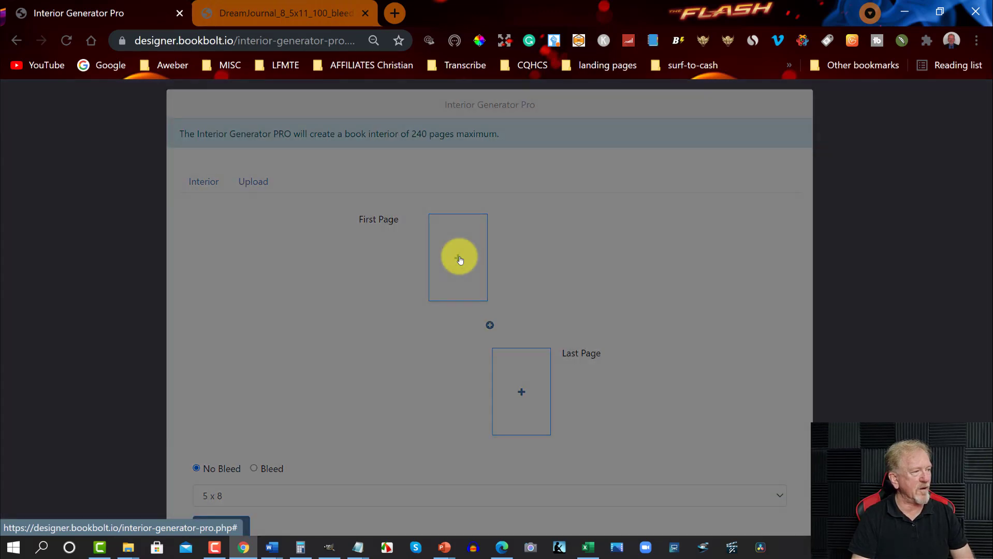
{"action": "left_click", "coordinate": [577, 218]}
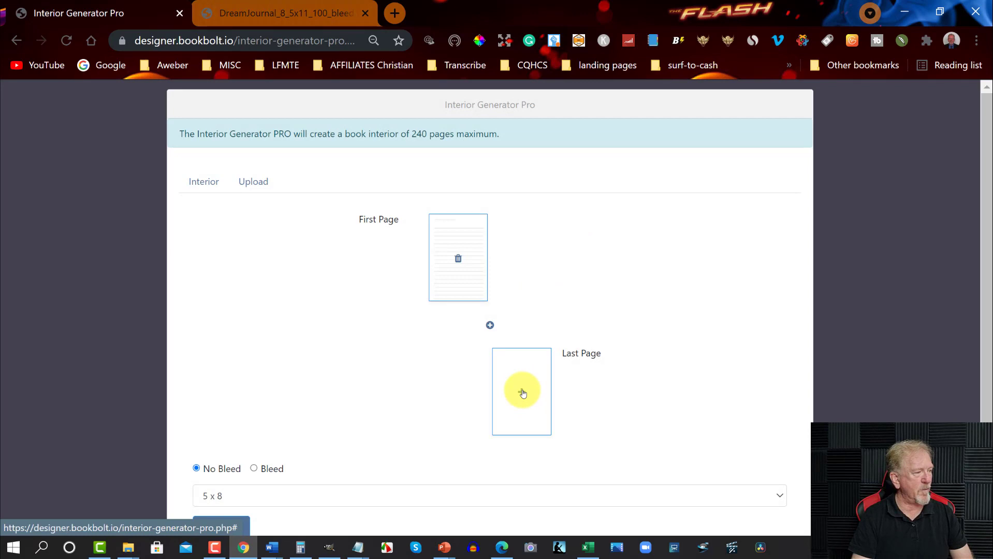
{"action": "left_click", "coordinate": [523, 394]}
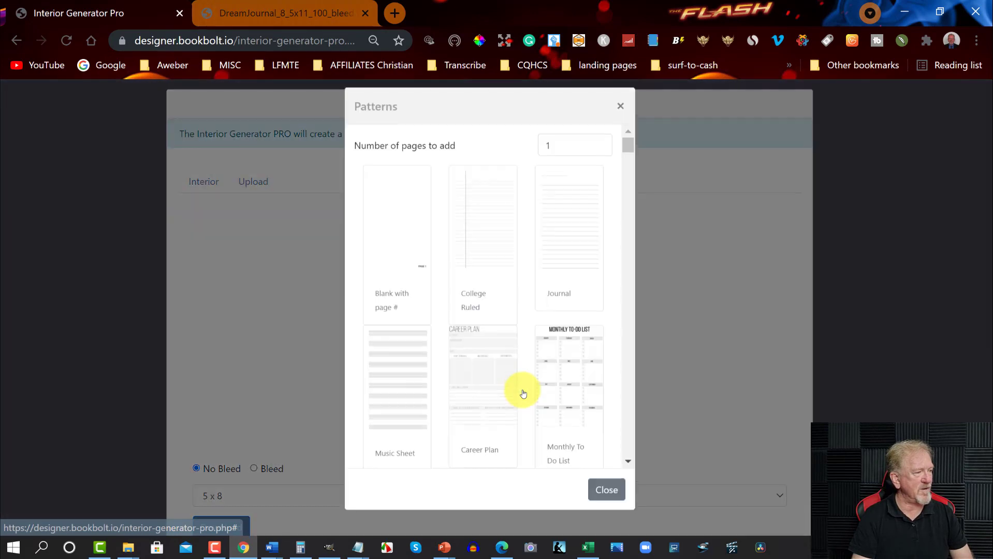
{"action": "left_click", "coordinate": [566, 243]}
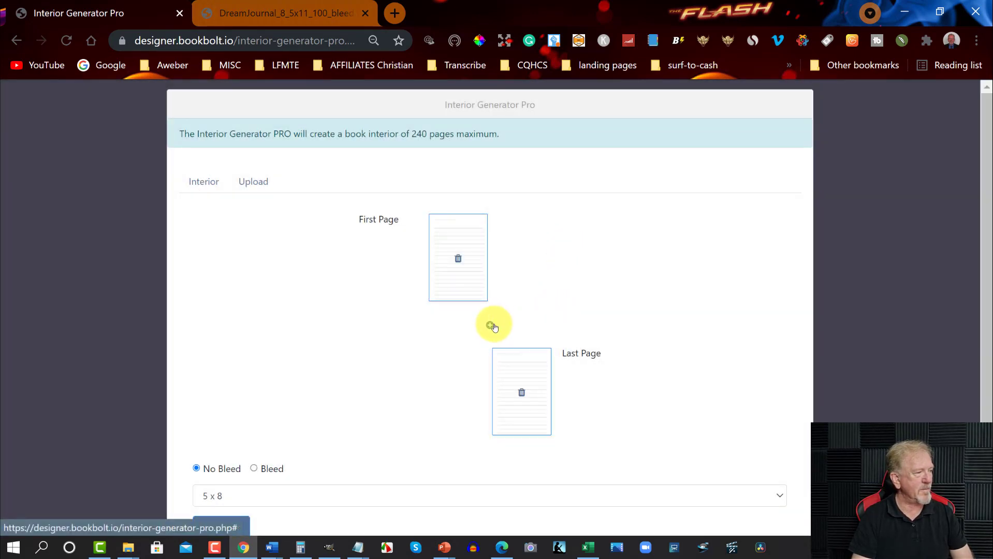
- Insert a new spread, making Page 2 Gratitude Journal and Page 3 Blush Notes
{"action": "left_click", "coordinate": [491, 326]}
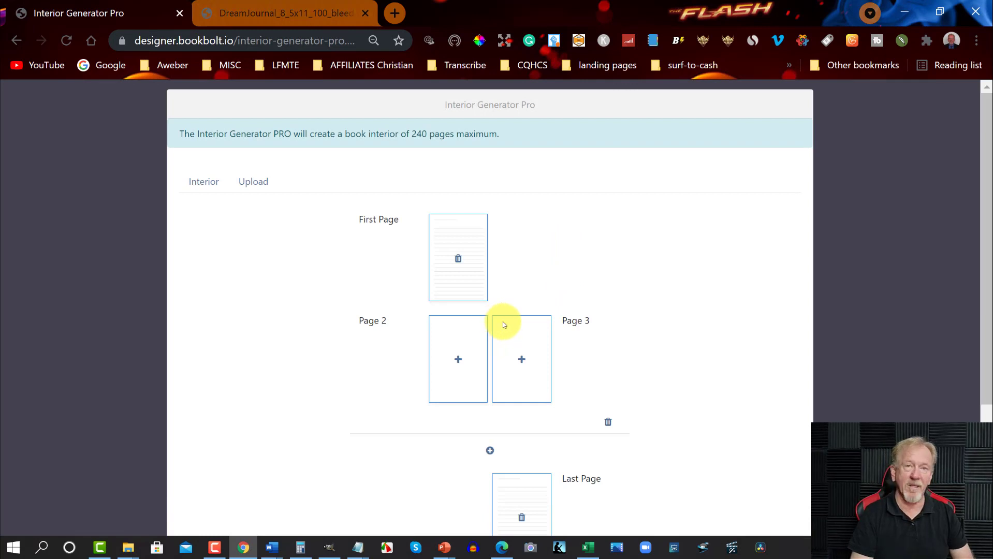
{"action": "left_click", "coordinate": [458, 360]}
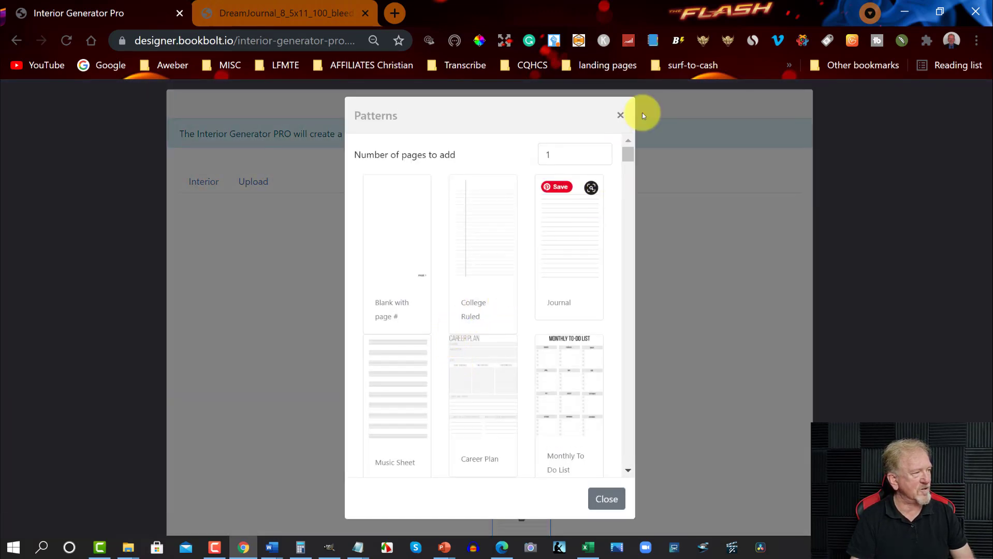
{"action": "left_click_drag", "start_coordinate": [627, 152], "coordinate": [613, 318]}
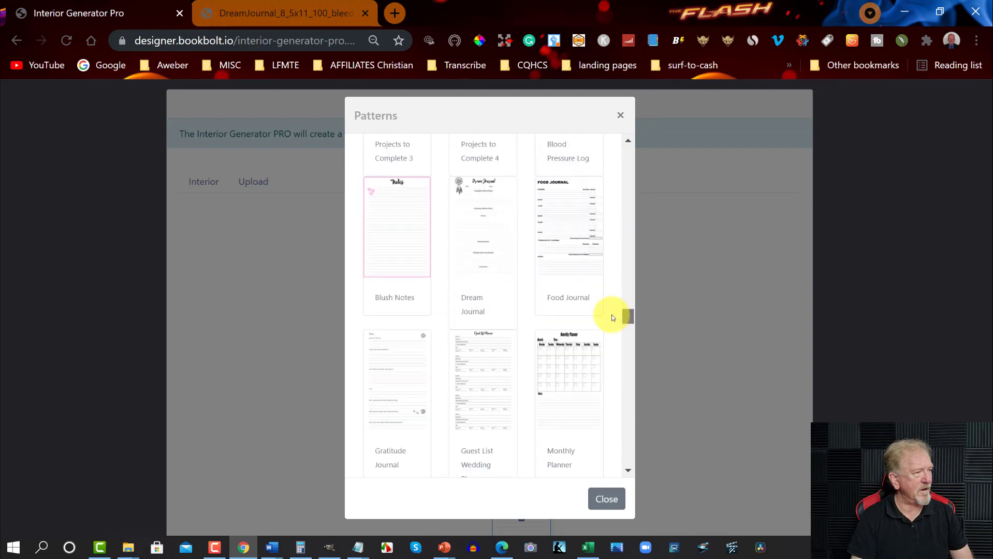
{"action": "left_click", "coordinate": [377, 382]}
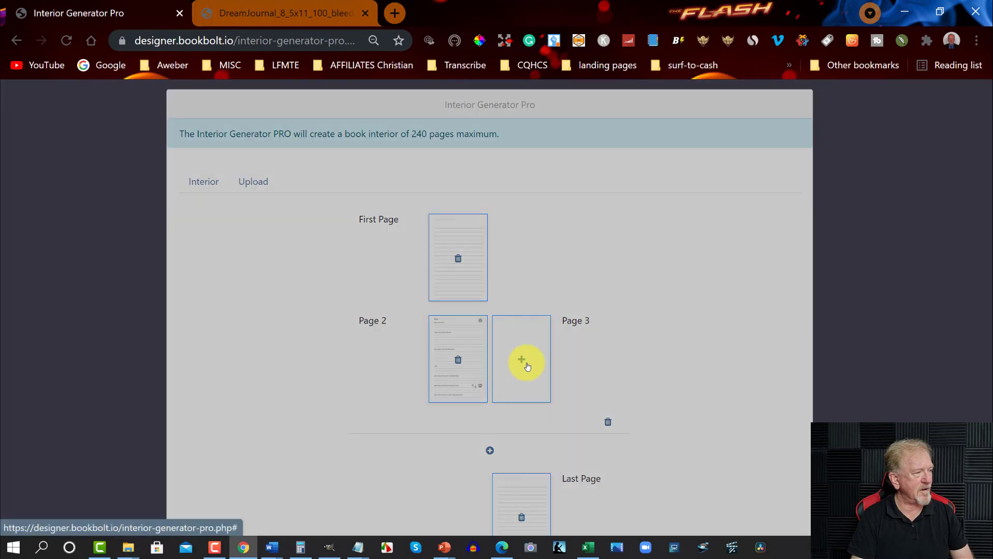
{"action": "left_click", "coordinate": [527, 367]}
{"action": "left_click_drag", "start_coordinate": [628, 153], "coordinate": [620, 313]}
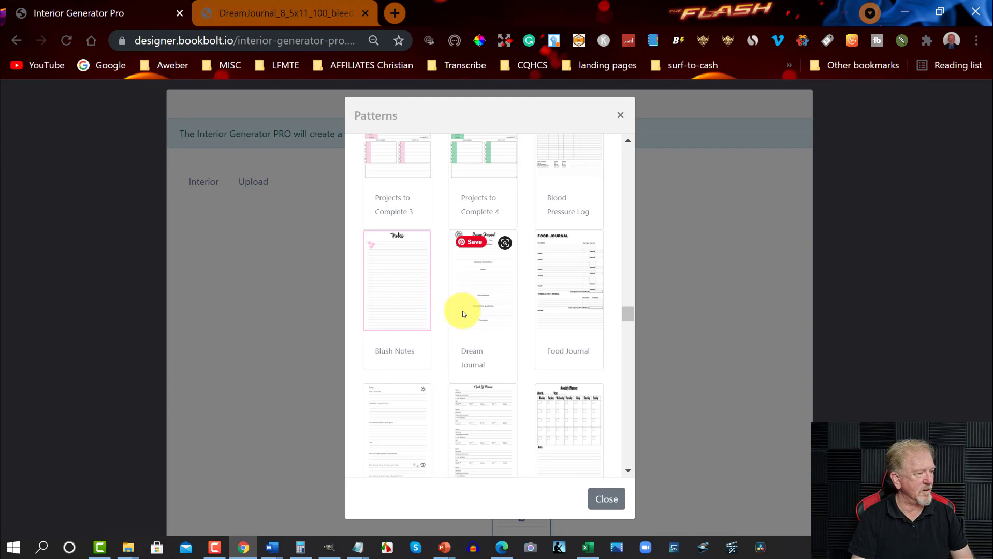
{"action": "scroll", "coordinate": [463, 311], "scroll_direction": "down", "scroll_amount": 2}
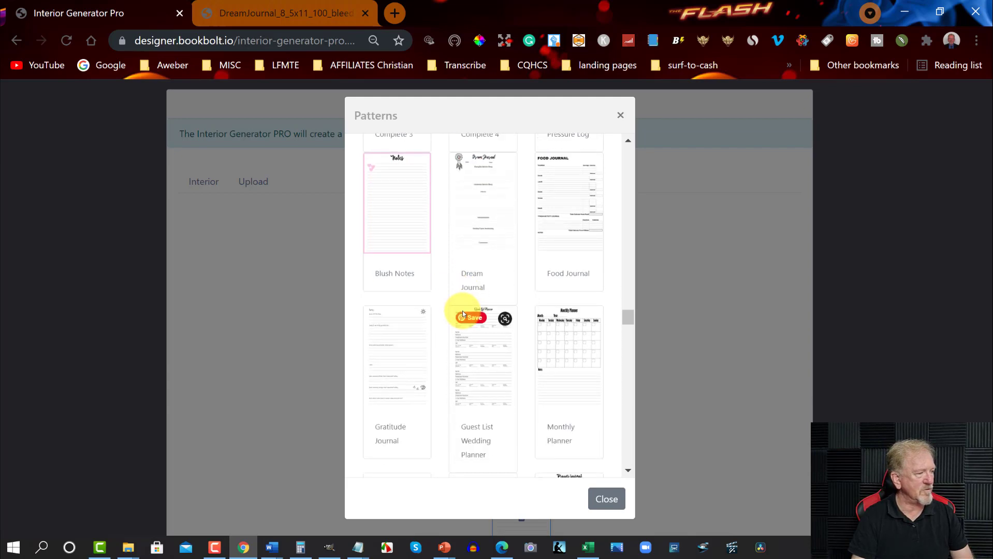
{"action": "left_click", "coordinate": [406, 210]}
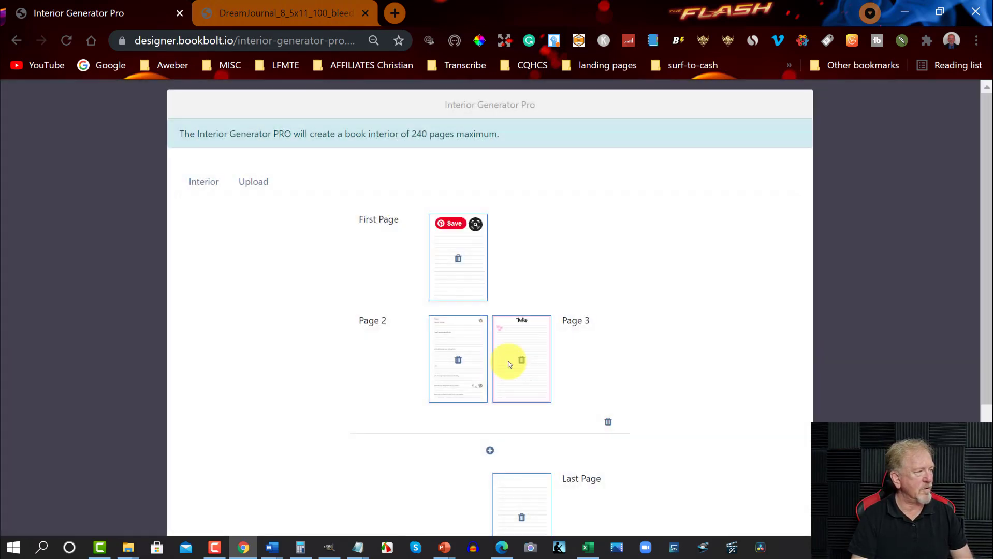
- Add another blank two-page spread for Pages 4 and 5
{"action": "scroll", "coordinate": [660, 266], "scroll_direction": "down", "scroll_amount": 2}
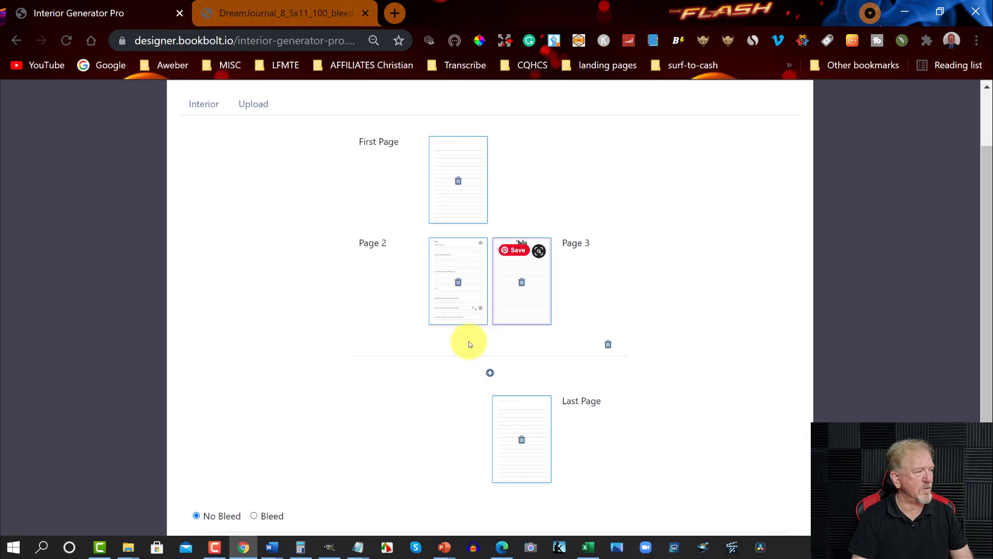
{"action": "left_click", "coordinate": [490, 374]}
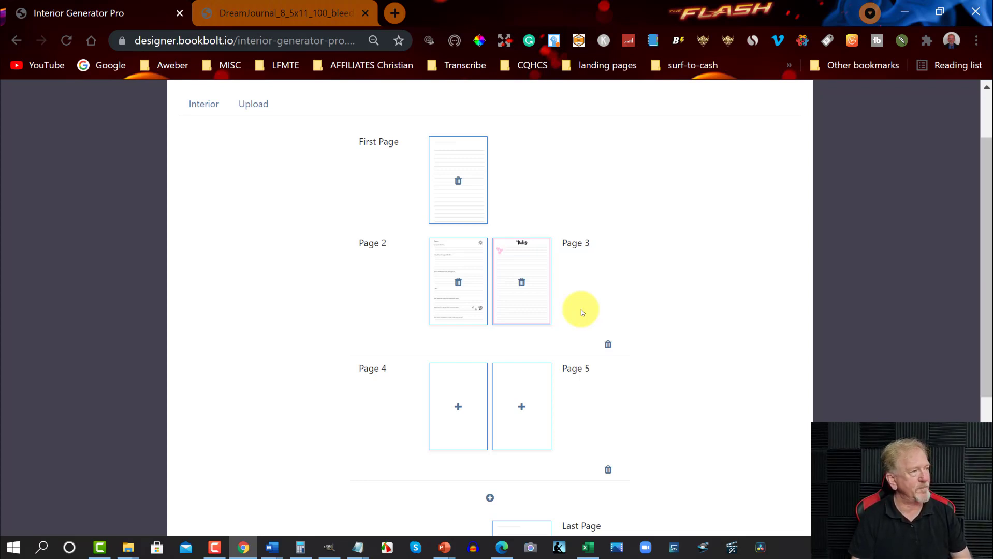
{"action": "scroll", "coordinate": [671, 205], "scroll_direction": "down", "scroll_amount": 4}
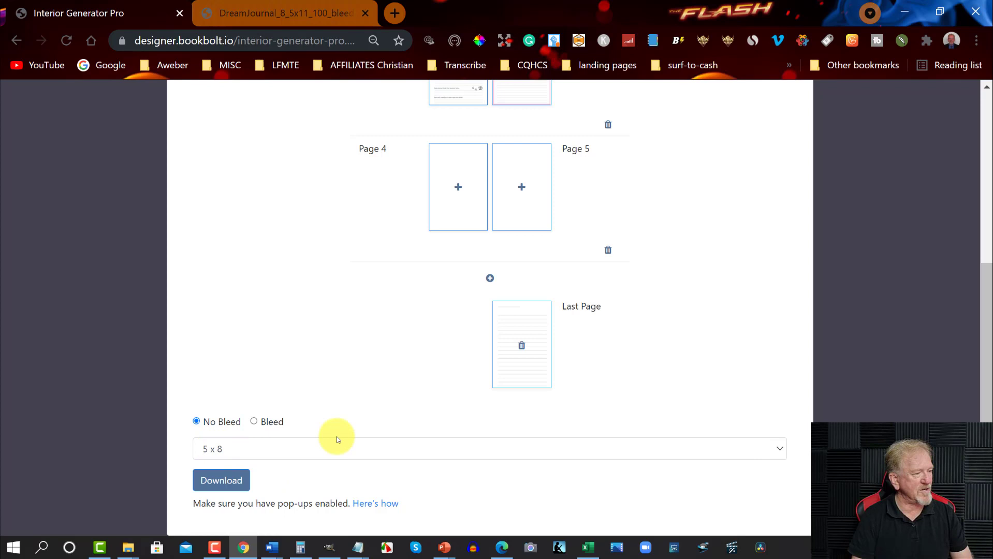
- Set the interior trim size to 6 x 9 with bleed enabled
{"action": "left_click", "coordinate": [781, 450]}
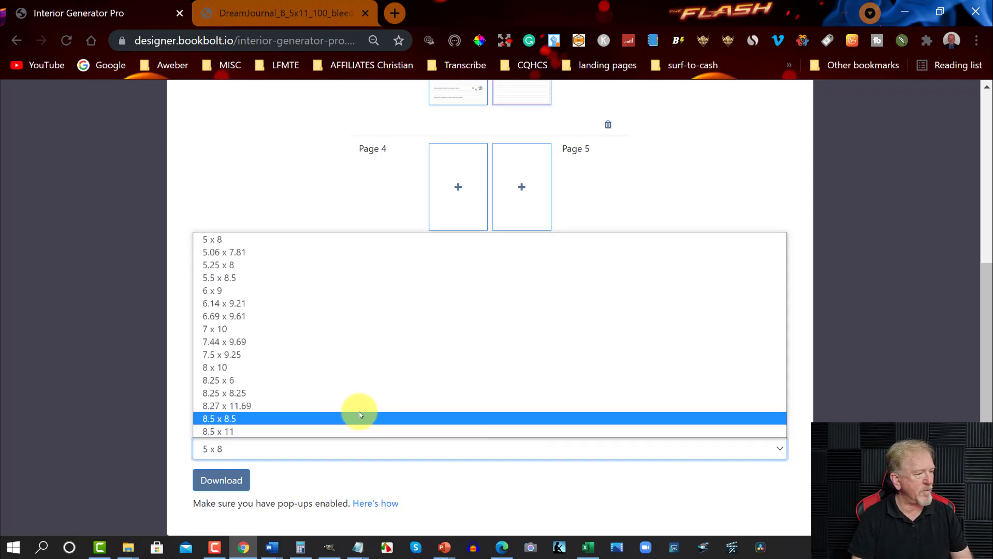
{"action": "left_click", "coordinate": [212, 290]}
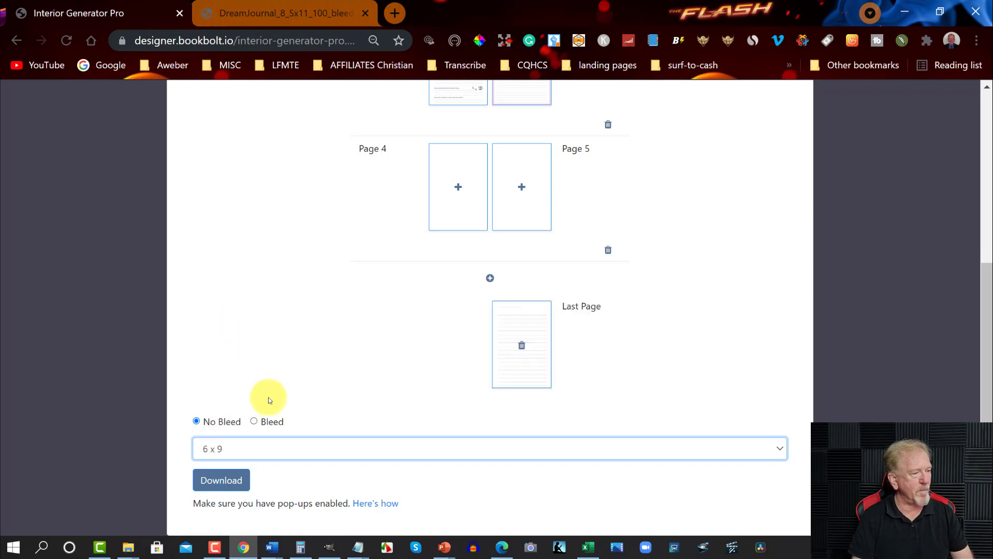
{"action": "left_click", "coordinate": [254, 422]}
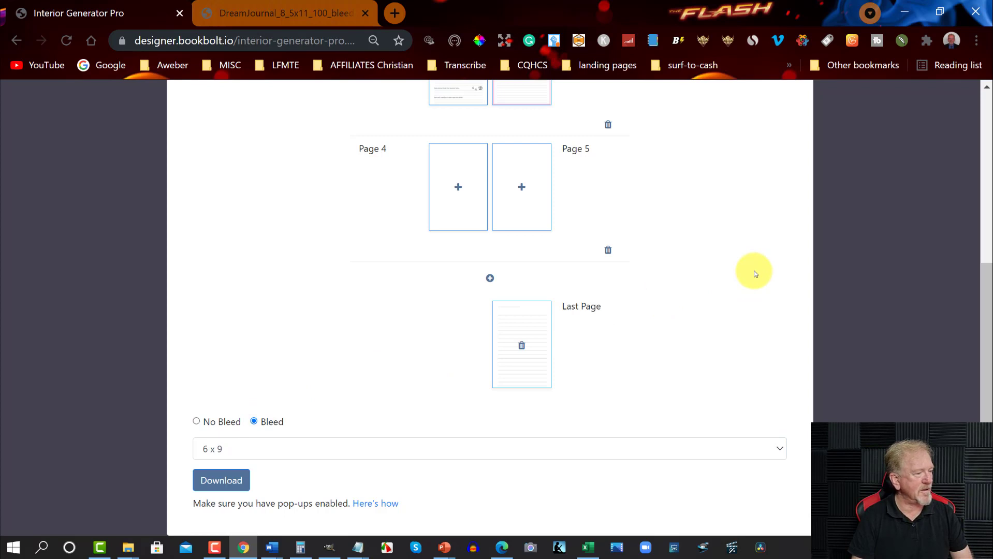
{"action": "scroll", "coordinate": [754, 270], "scroll_direction": "up", "scroll_amount": 4}
{"action": "scroll", "coordinate": [727, 270], "scroll_direction": "down", "scroll_amount": 3}
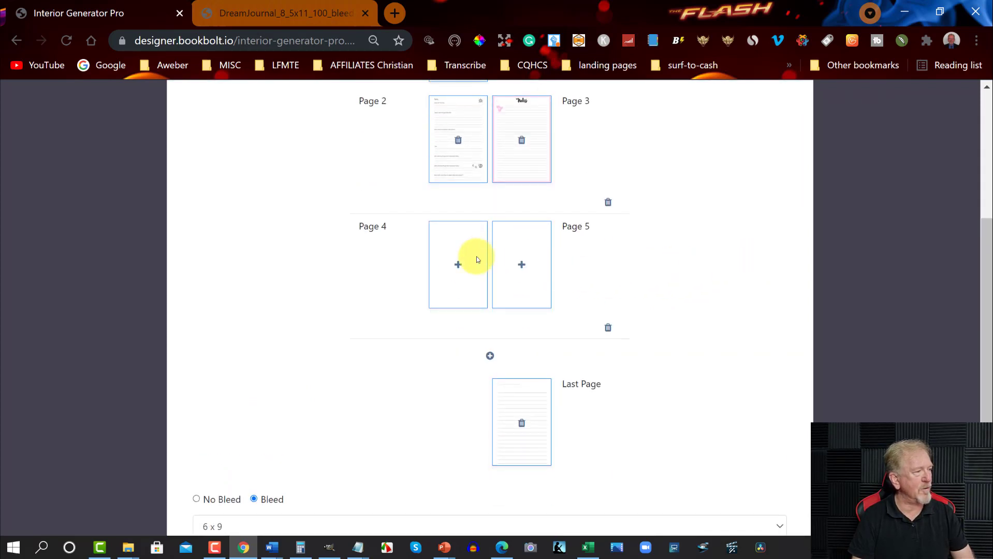
- Set the pages-to-add count to 6 and apply Gratitude Journal starting at Page 4
{"action": "left_click", "coordinate": [459, 267]}
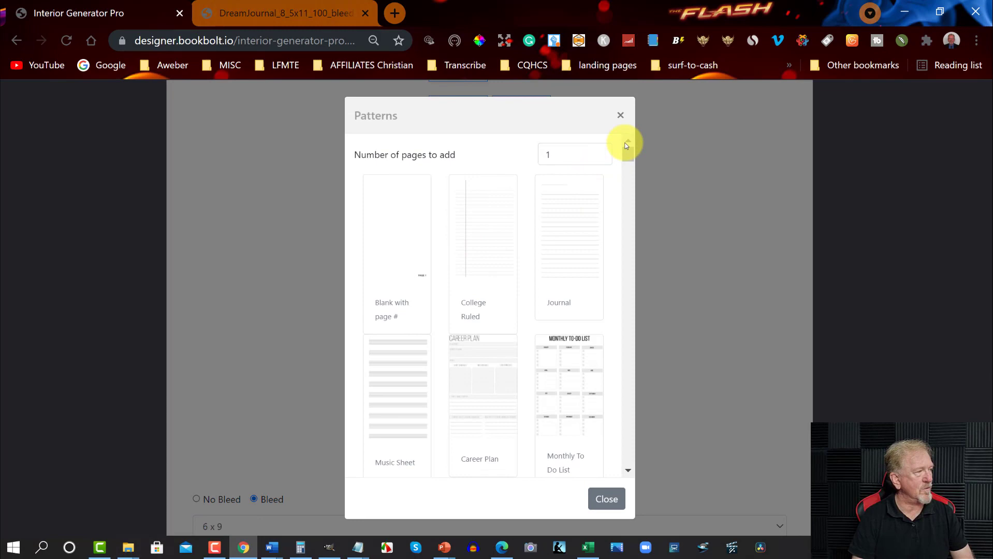
{"action": "mouse_move", "coordinate": [630, 155]}
{"action": "left_mouse_down"}
{"action": "mouse_move", "coordinate": [628, 215]}
{"action": "mouse_move", "coordinate": [625, 154]}
{"action": "left_mouse_up"}
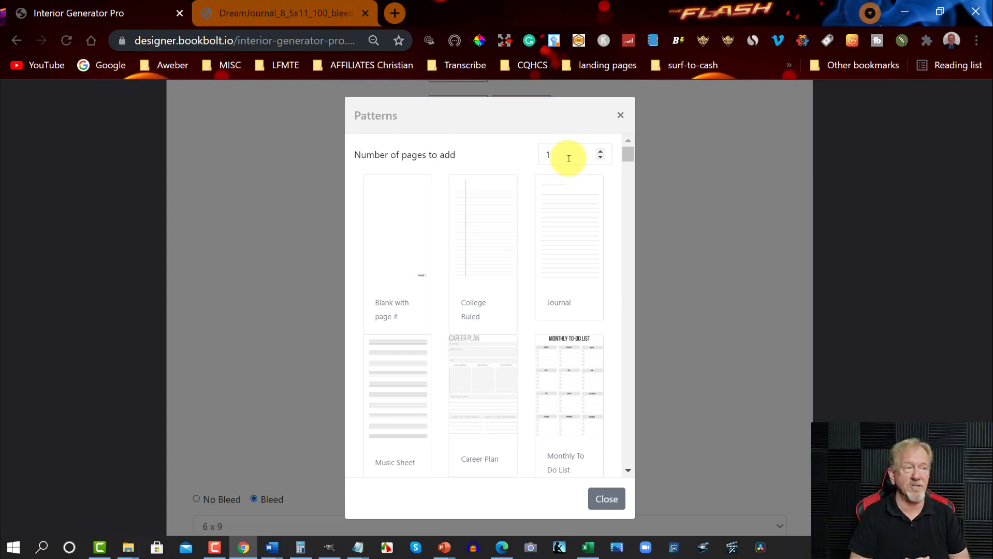
{"action": "left_click", "coordinate": [550, 158]}
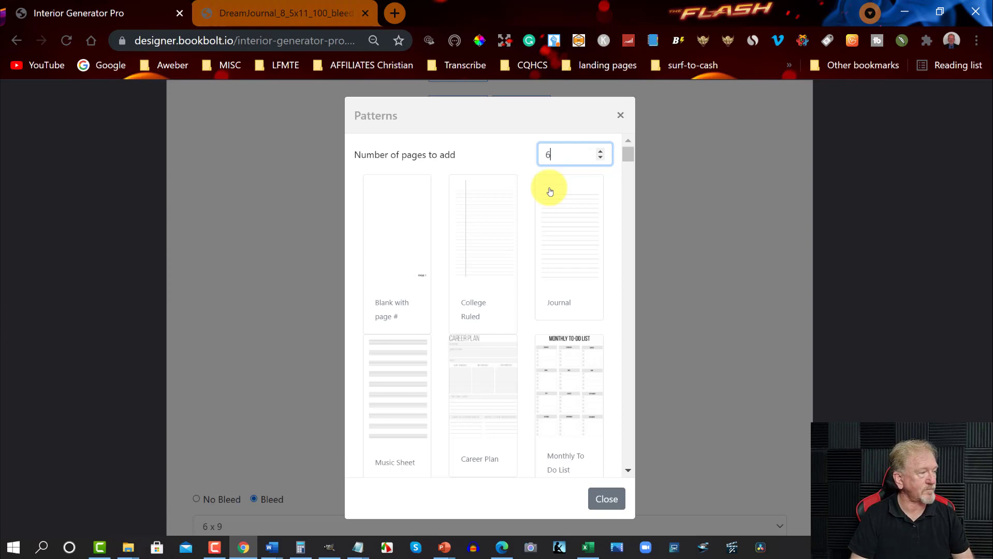
{"action": "left_click_drag", "start_coordinate": [628, 156], "coordinate": [628, 319]}
{"action": "left_click", "coordinate": [395, 328]}
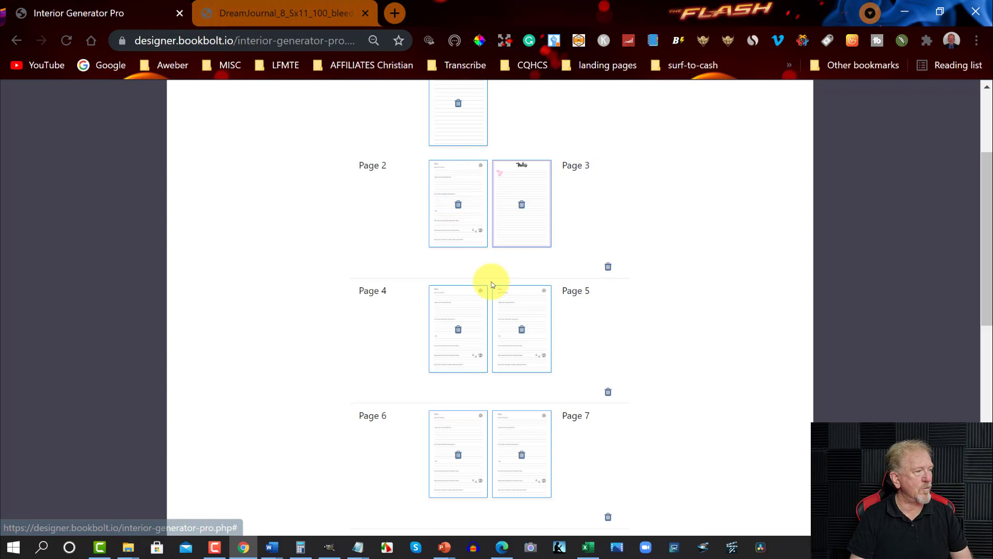
- Fill six more pages from Page 10 with the Gratitude Journal pattern
{"action": "scroll", "coordinate": [494, 284], "scroll_direction": "down", "scroll_amount": 7}
{"action": "scroll", "coordinate": [493, 285], "scroll_direction": "down", "scroll_amount": 2}
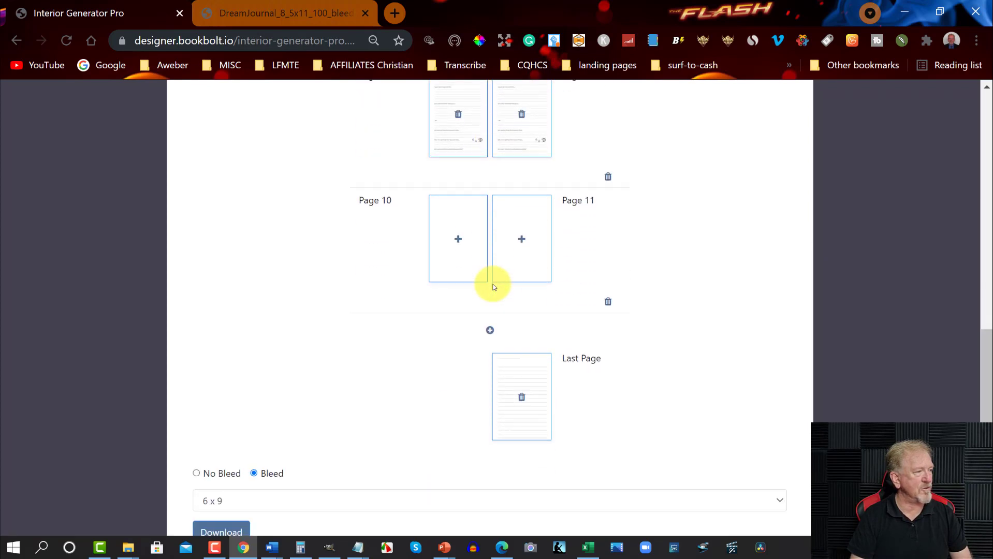
{"action": "left_click", "coordinate": [459, 240]}
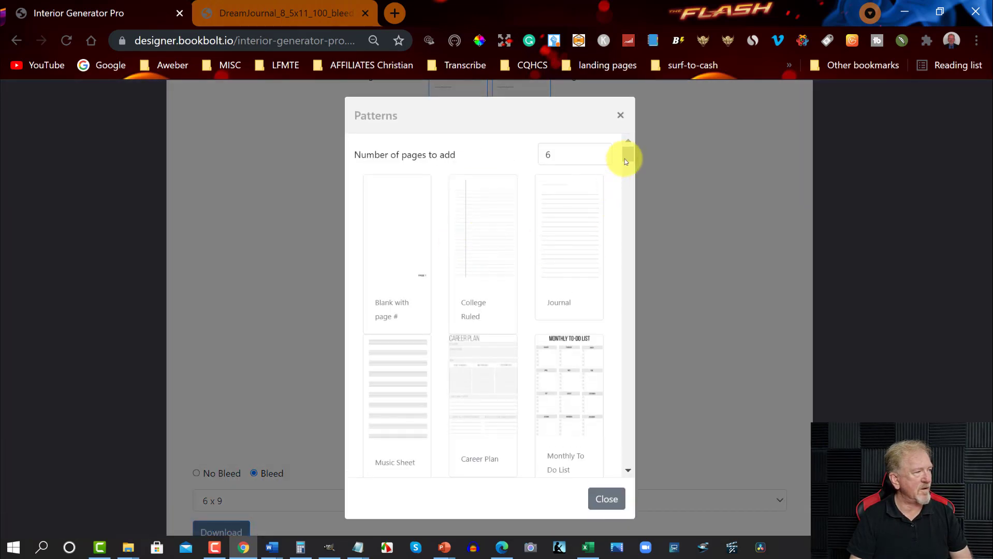
{"action": "left_click_drag", "start_coordinate": [627, 151], "coordinate": [647, 317]}
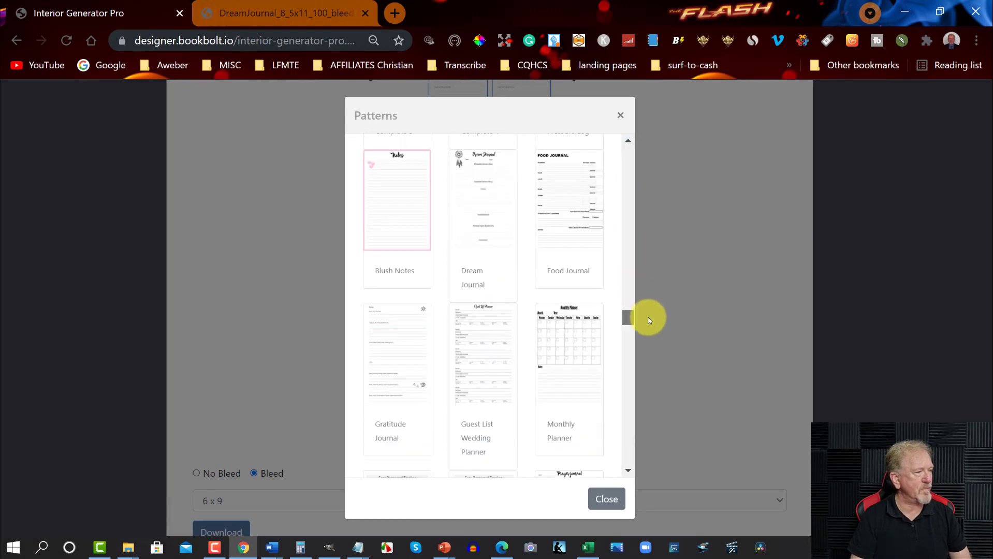
{"action": "left_click", "coordinate": [397, 346]}
- Bring up the Patterns chooser for the empty Page 15
{"action": "scroll", "coordinate": [598, 304], "scroll_direction": "down", "scroll_amount": 8}
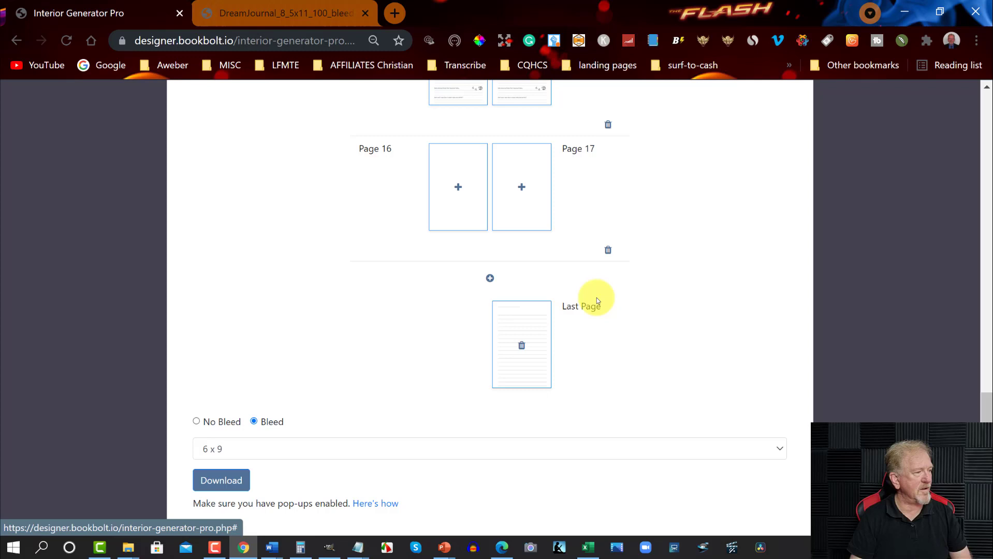
{"action": "scroll", "coordinate": [535, 190], "scroll_direction": "up", "scroll_amount": 3}
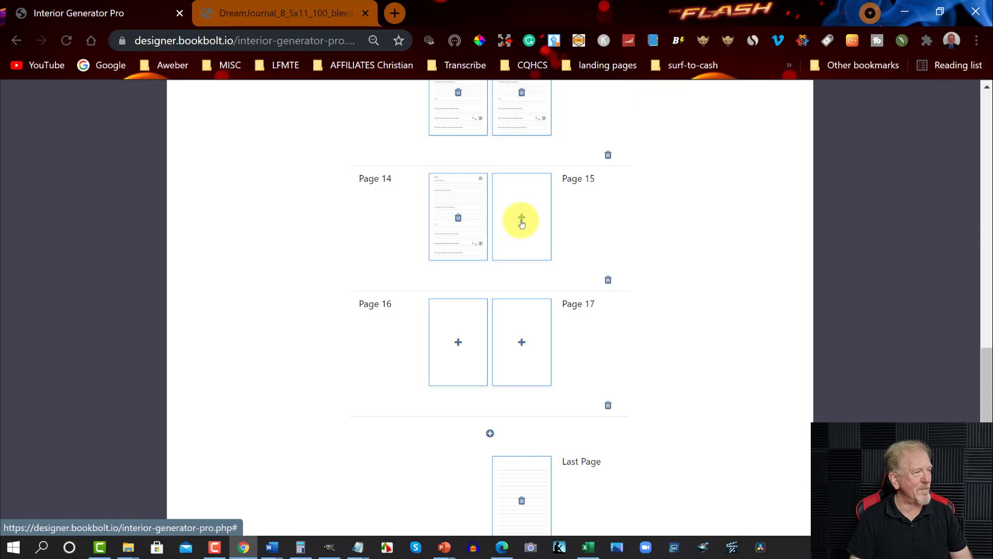
{"action": "left_click", "coordinate": [522, 223]}
{"action": "scroll", "coordinate": [463, 276], "scroll_direction": "down", "scroll_amount": 10}
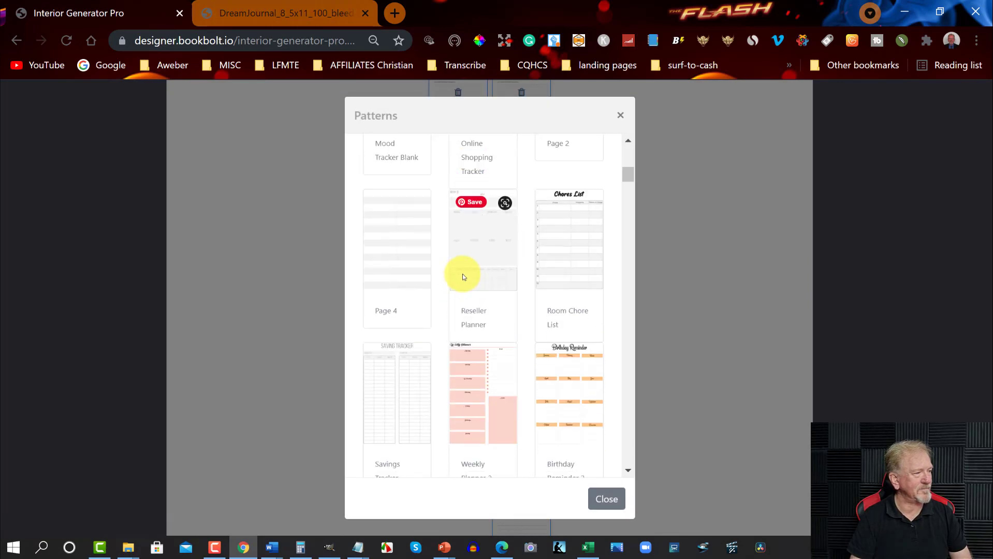
{"action": "scroll", "coordinate": [463, 277], "scroll_direction": "down", "scroll_amount": 5}
{"action": "left_click_drag", "start_coordinate": [625, 189], "coordinate": [623, 138]}
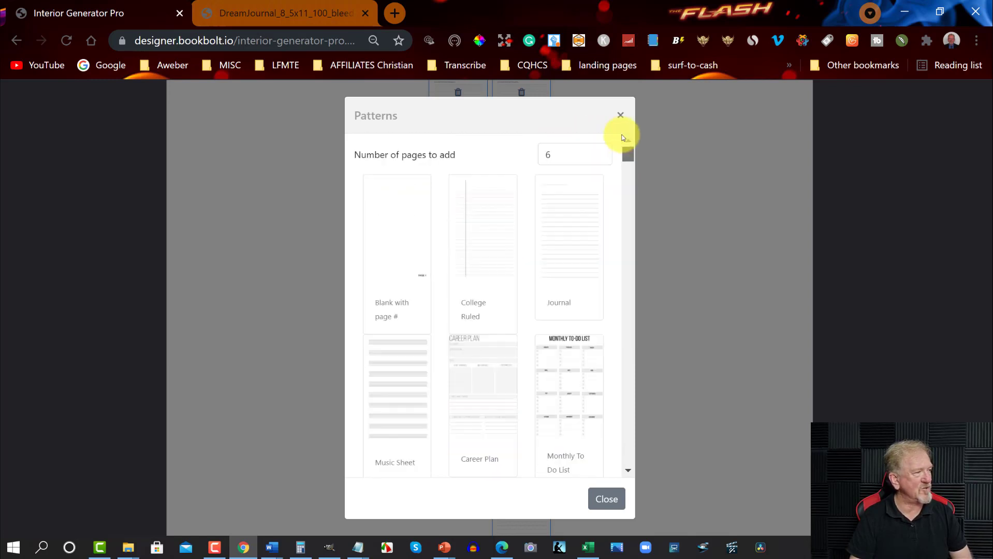
- Set the page count to 1 and give Pages 15 and 16 the Gratitude Journal pattern
{"action": "double_click", "coordinate": [560, 152]}
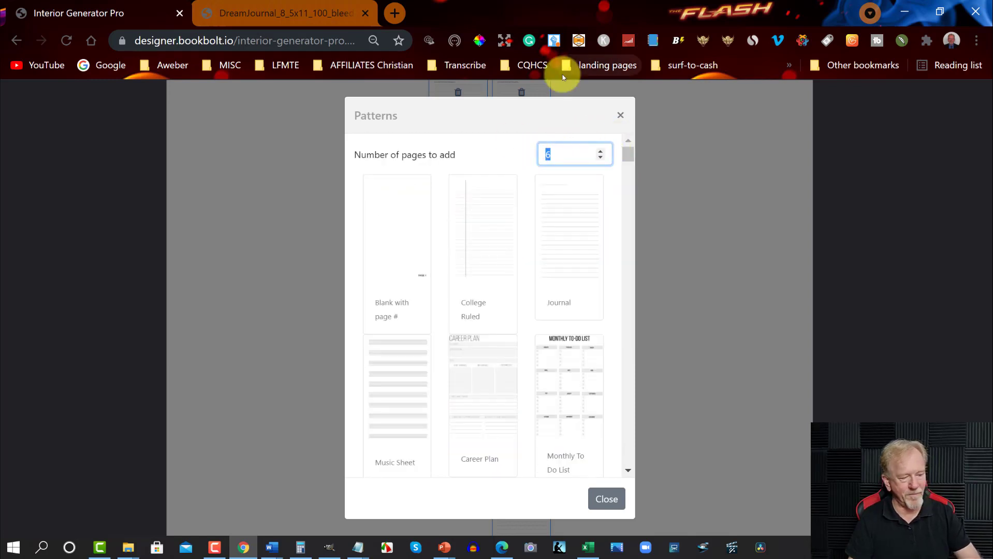
{"action": "type", "text": "1"}
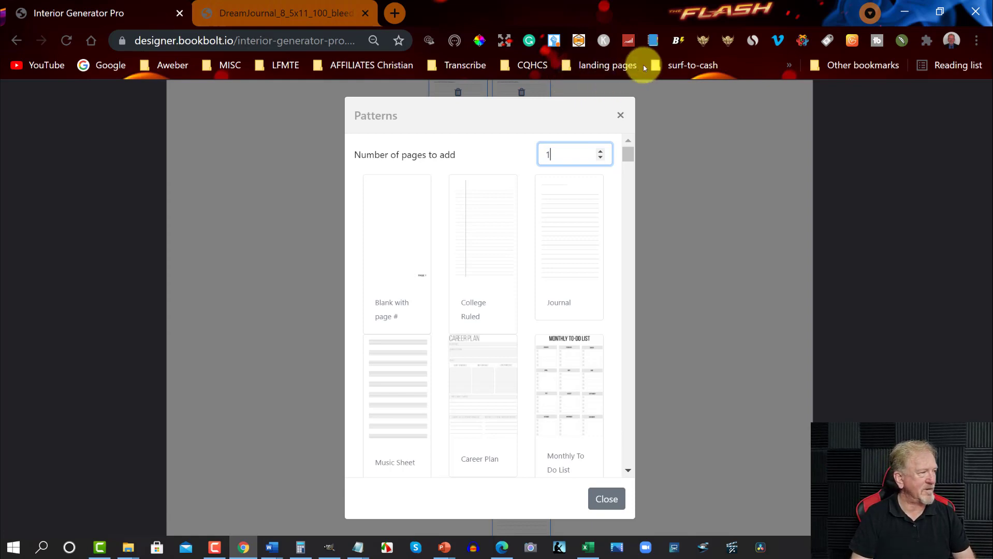
{"action": "left_click_drag", "start_coordinate": [630, 153], "coordinate": [630, 319]}
{"action": "scroll", "coordinate": [584, 322], "scroll_direction": "up", "scroll_amount": 3}
{"action": "left_click", "coordinate": [390, 373]}
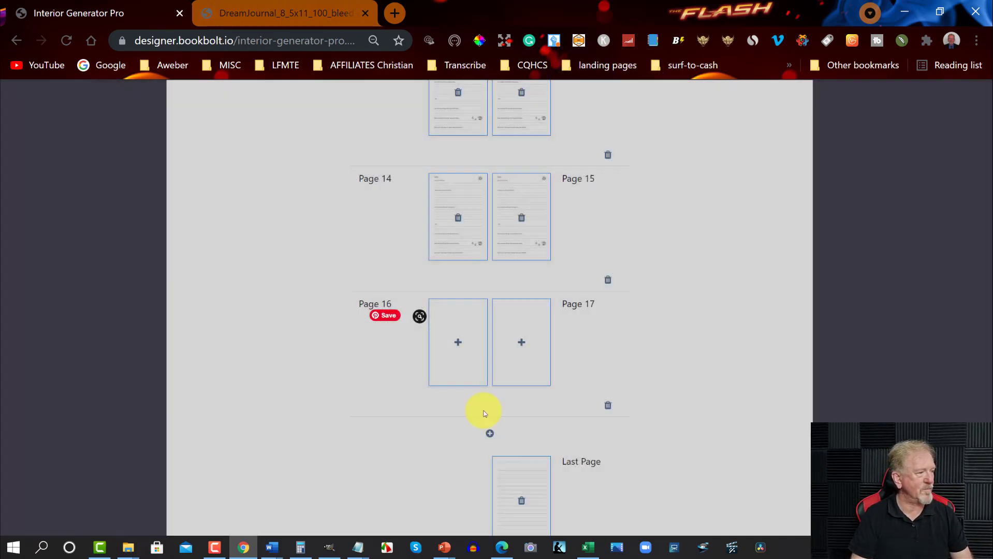
{"action": "left_click", "coordinate": [457, 342]}
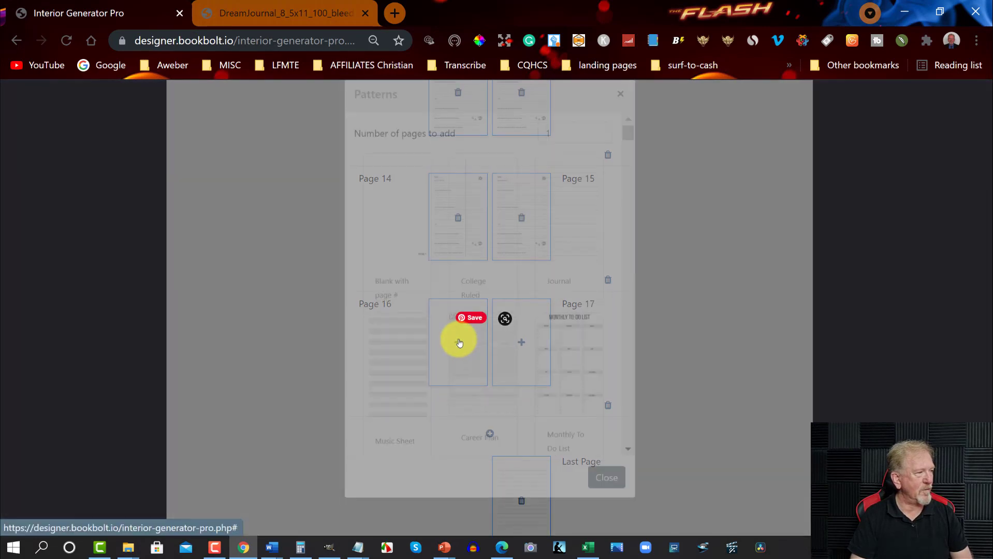
{"action": "left_click_drag", "start_coordinate": [630, 155], "coordinate": [623, 323]}
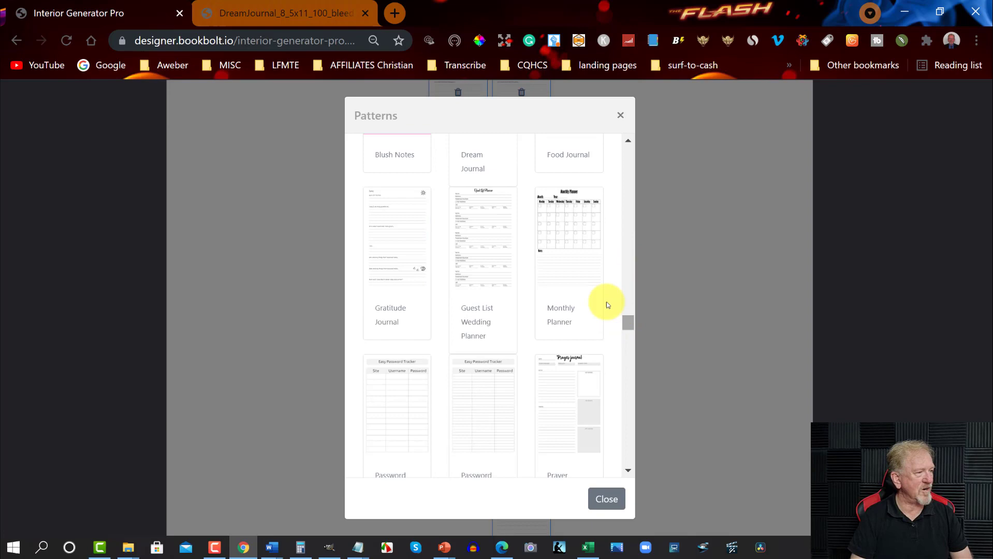
{"action": "left_click", "coordinate": [404, 262]}
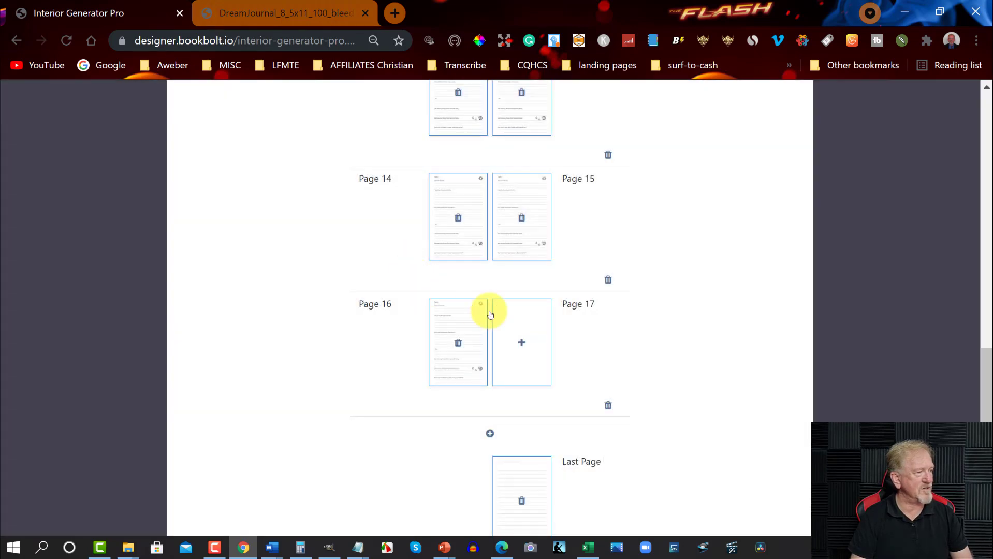
- Give Page 17 the Blush Notes pattern
{"action": "left_click", "coordinate": [519, 341]}
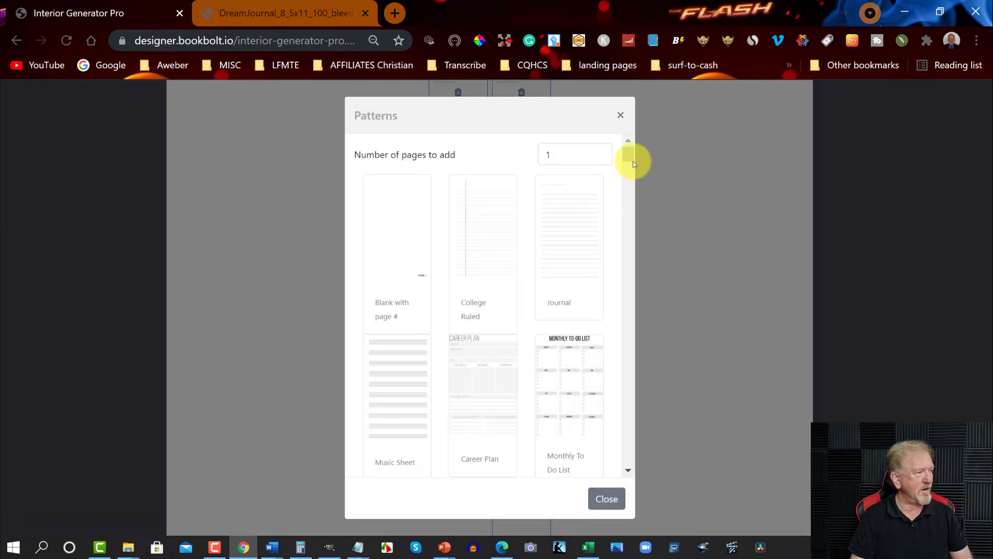
{"action": "left_click_drag", "start_coordinate": [631, 155], "coordinate": [647, 311]}
{"action": "left_click", "coordinate": [388, 232]}
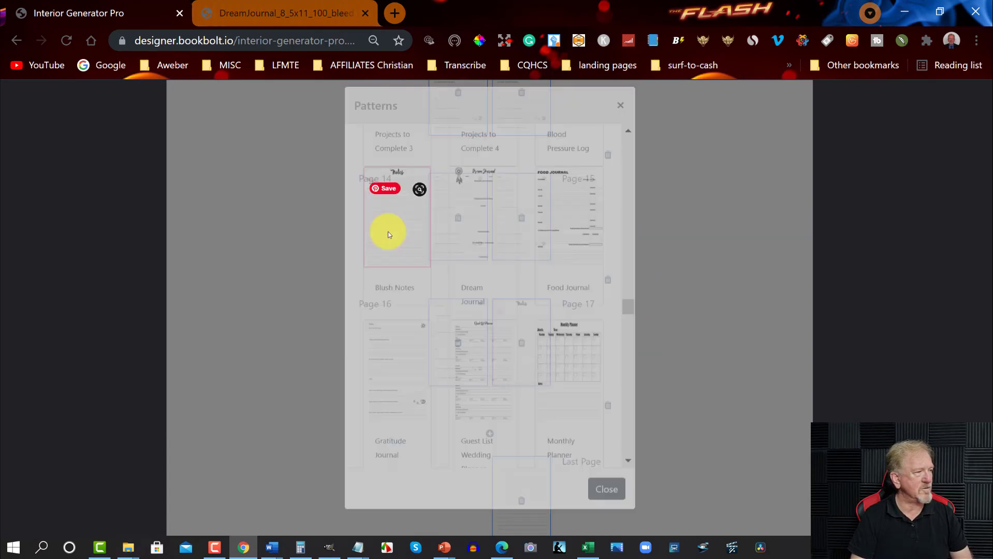
{"action": "scroll", "coordinate": [638, 206], "scroll_direction": "up", "scroll_amount": 15}
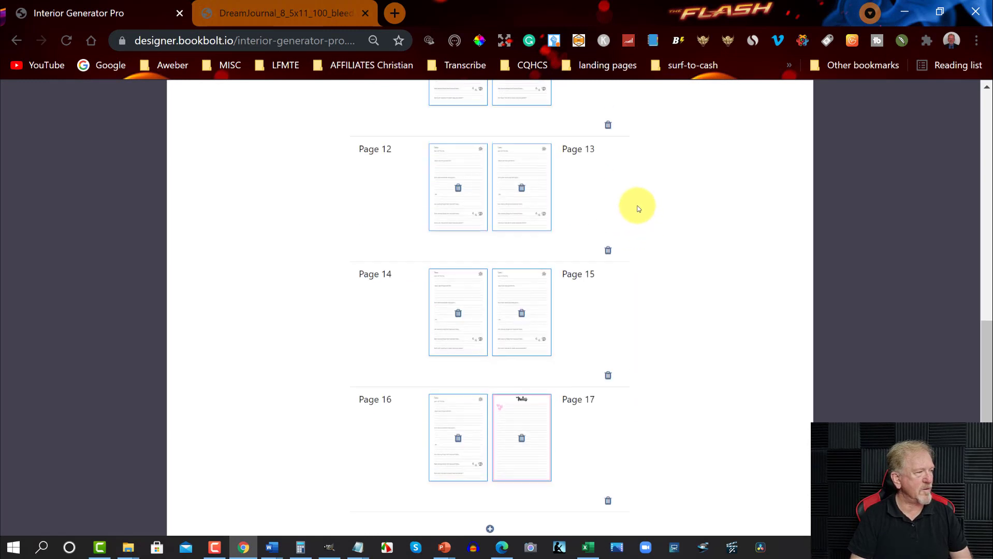
{"action": "scroll", "coordinate": [637, 204], "scroll_direction": "up", "scroll_amount": 4}
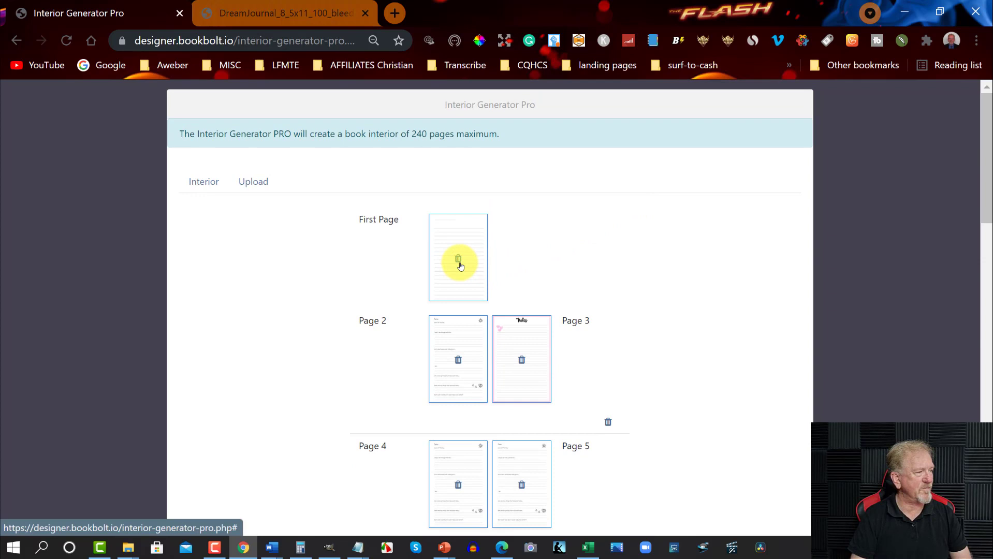
{"action": "scroll", "coordinate": [456, 272], "scroll_direction": "down", "scroll_amount": 1}
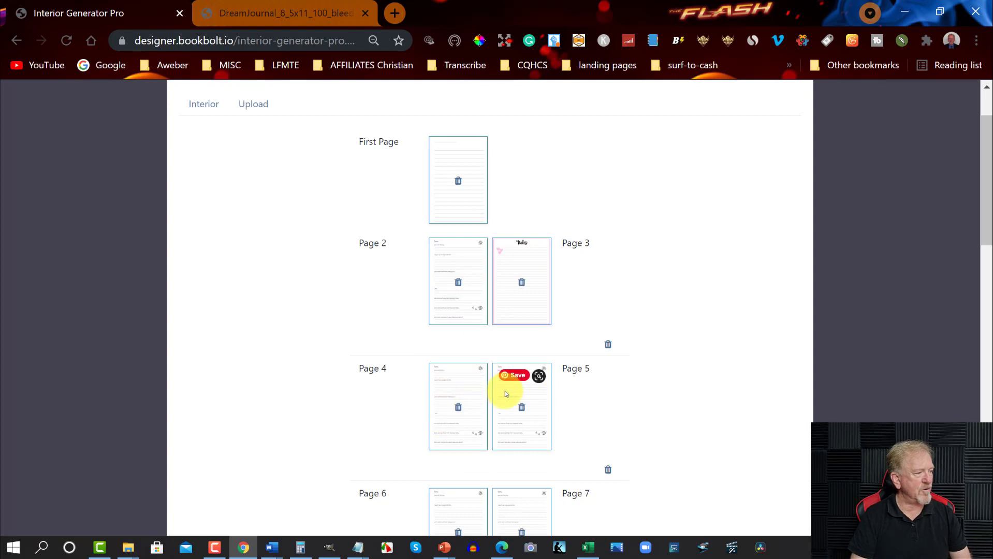
{"action": "scroll", "coordinate": [519, 390], "scroll_direction": "down", "scroll_amount": 3}
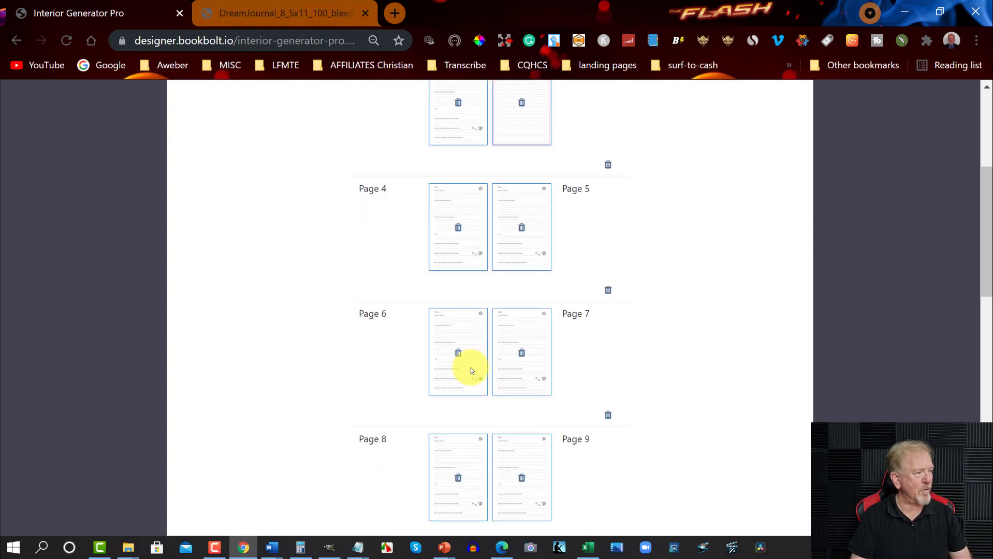
{"action": "scroll", "coordinate": [515, 360], "scroll_direction": "down", "scroll_amount": 8}
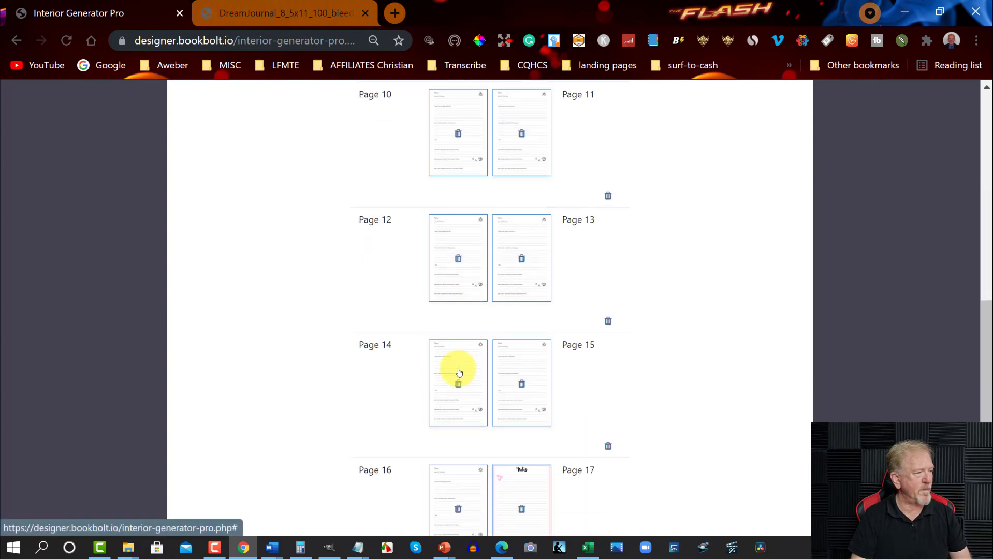